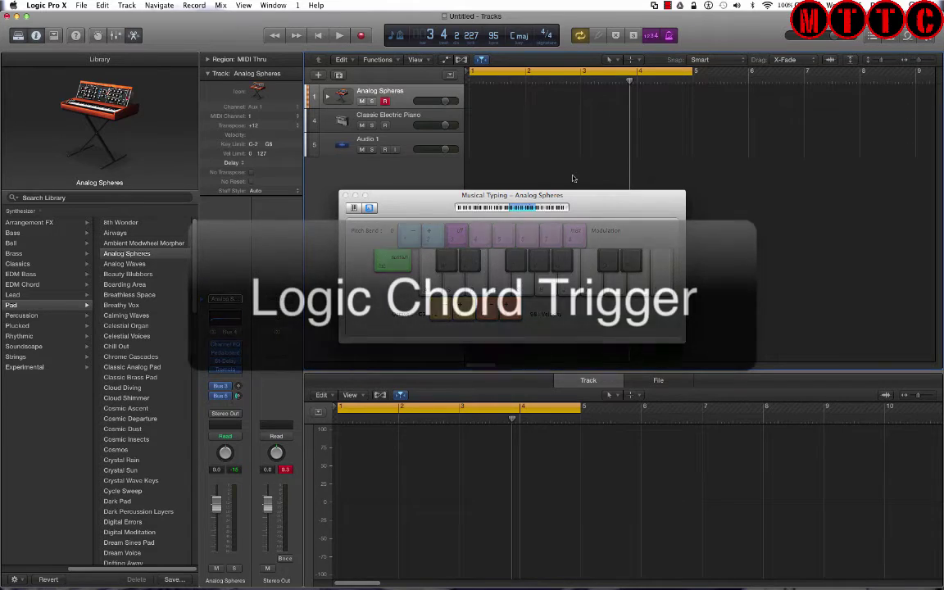
Select the Classic Electric Piano track and insert the Chord Trigger MIDI effect on its channel strip.
{"action": "key", "text": "Down"}
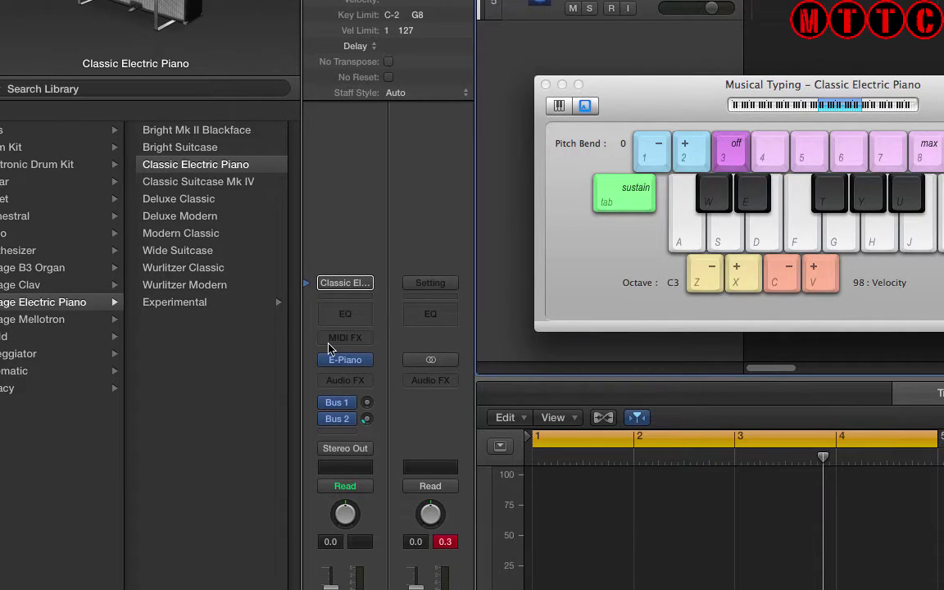
{"action": "left_click", "coordinate": [368, 343]}
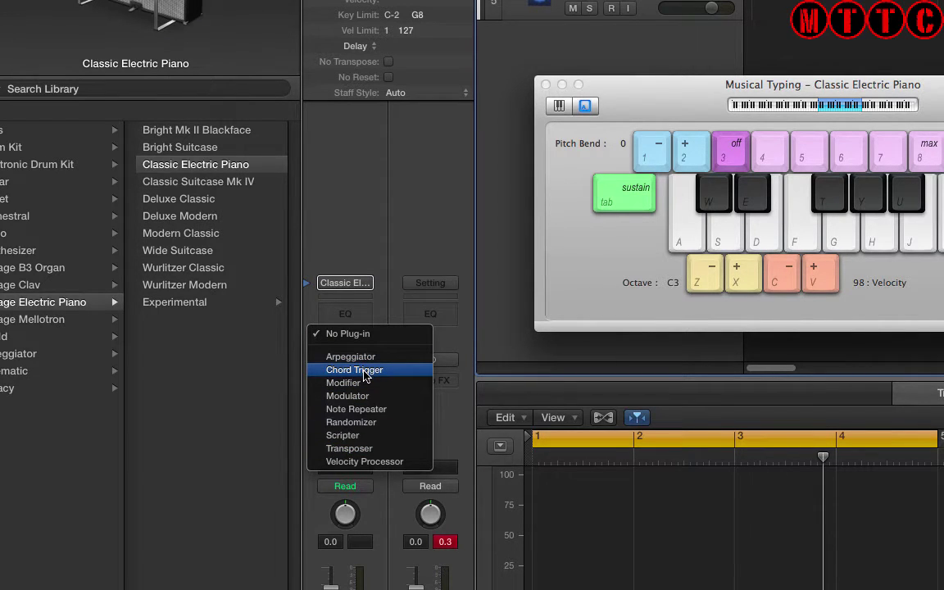
{"action": "left_click", "coordinate": [364, 371]}
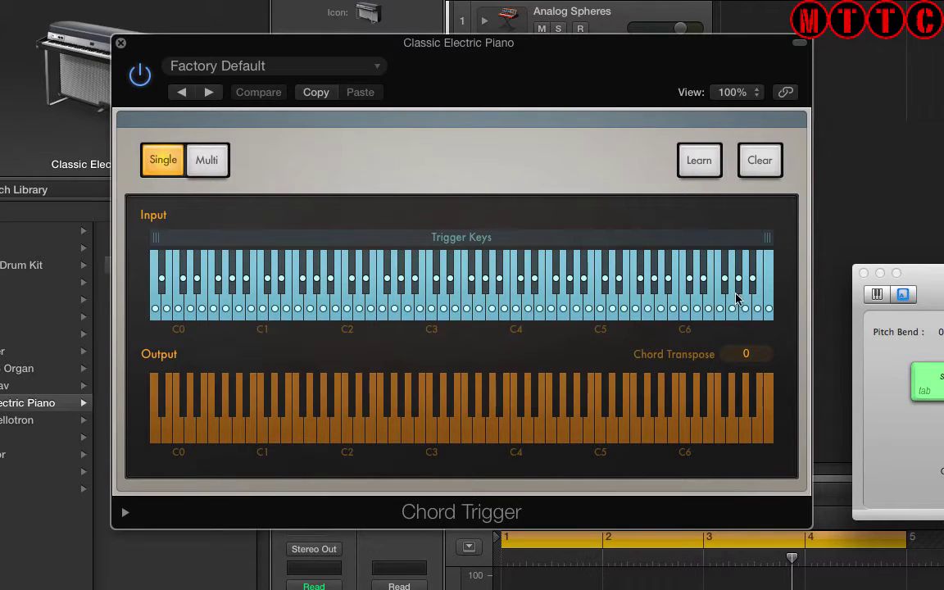
Audition the default chord on trigger key C3, clear all chord assignments, and move the Chord Trigger window up out of the way.
{"action": "left_click", "coordinate": [432, 318]}
{"action": "left_click", "coordinate": [433, 318]}
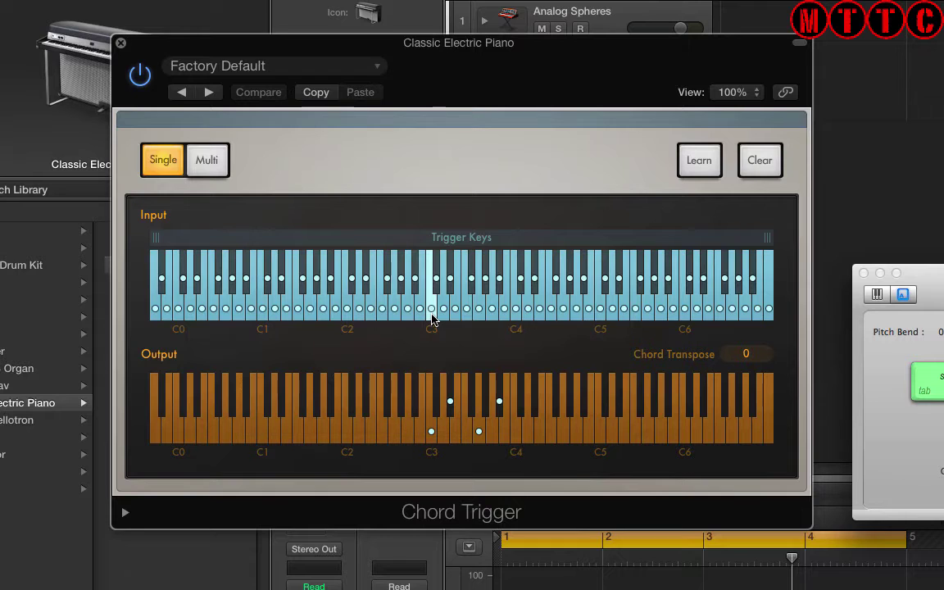
{"action": "left_click", "coordinate": [433, 319]}
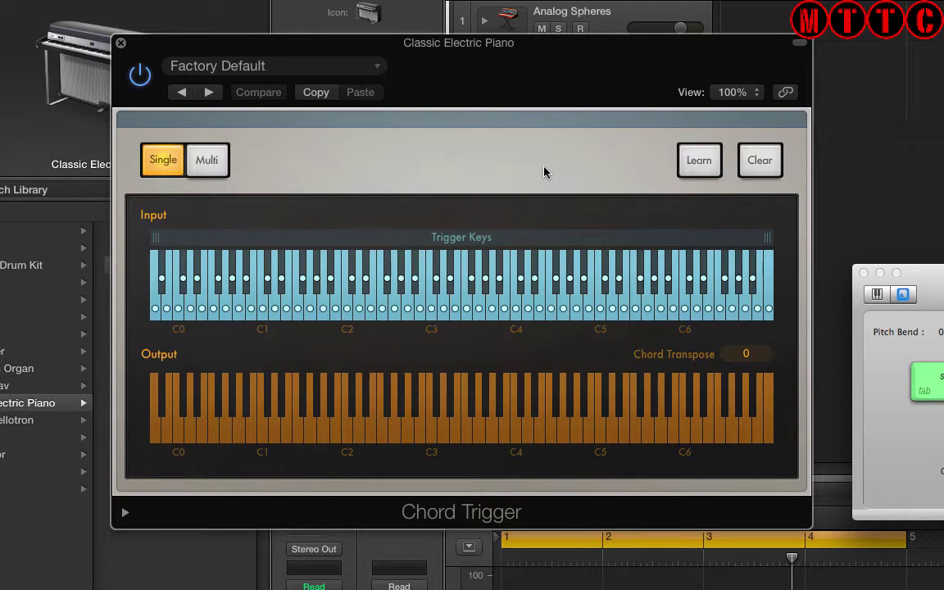
{"action": "left_click", "coordinate": [760, 162]}
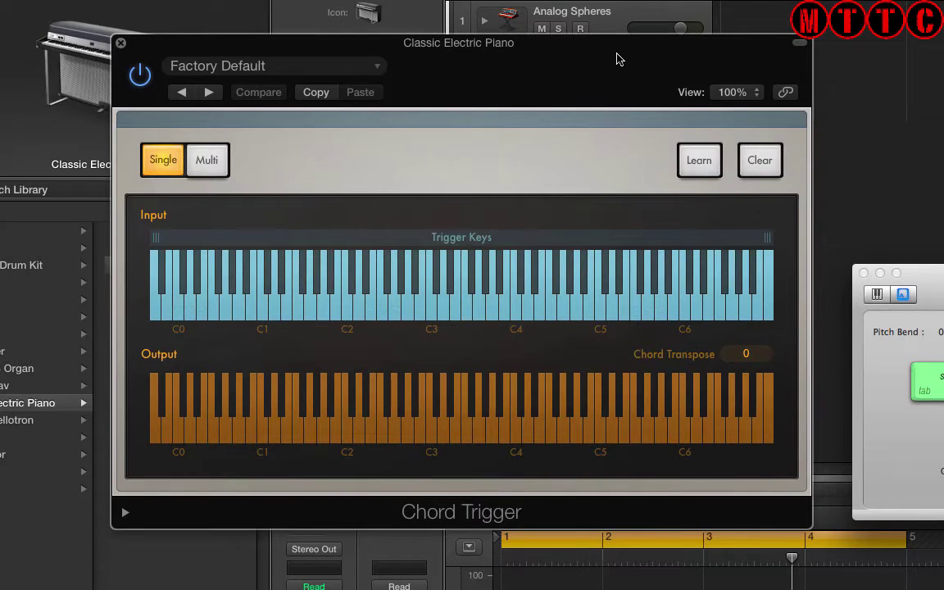
{"action": "left_click_drag", "start_coordinate": [617, 57], "coordinate": [621, 0]}
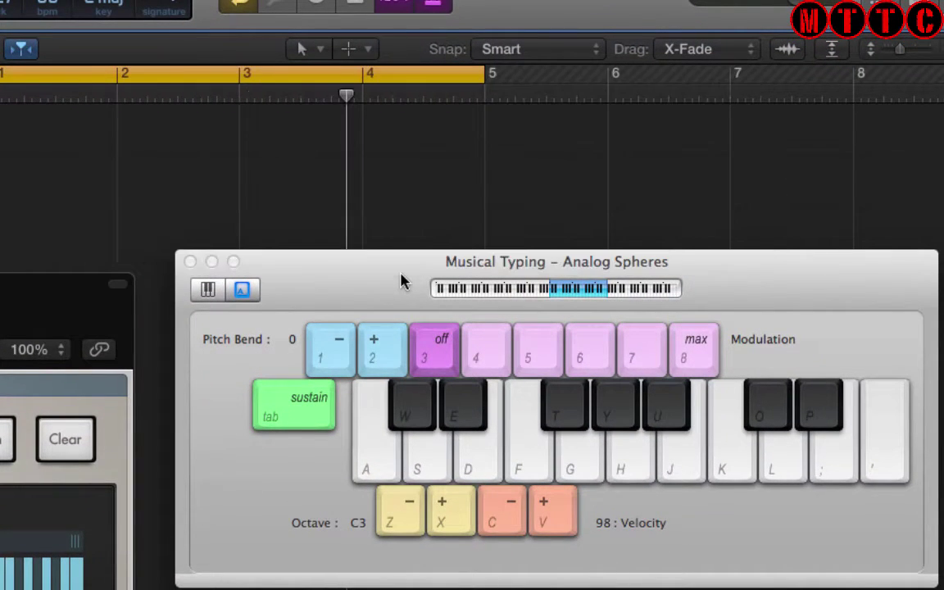
Play A minor, D minor and E minor triads on the Analog Spheres track with Musical Typing.
{"action": "key", "text": "h+k+semicolon"}
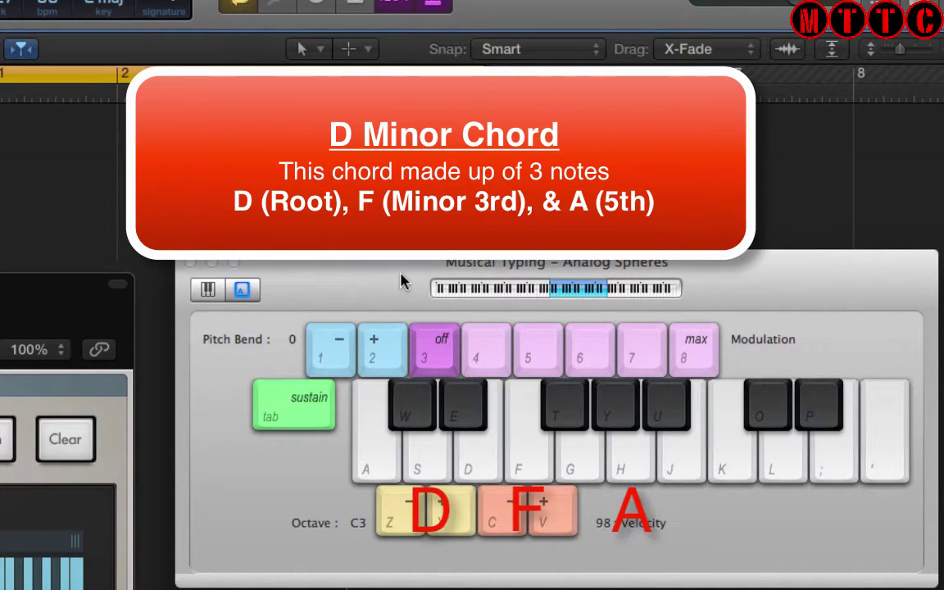
{"action": "key", "text": "s"}
{"action": "key", "text": "f"}
{"action": "key", "text": "h"}
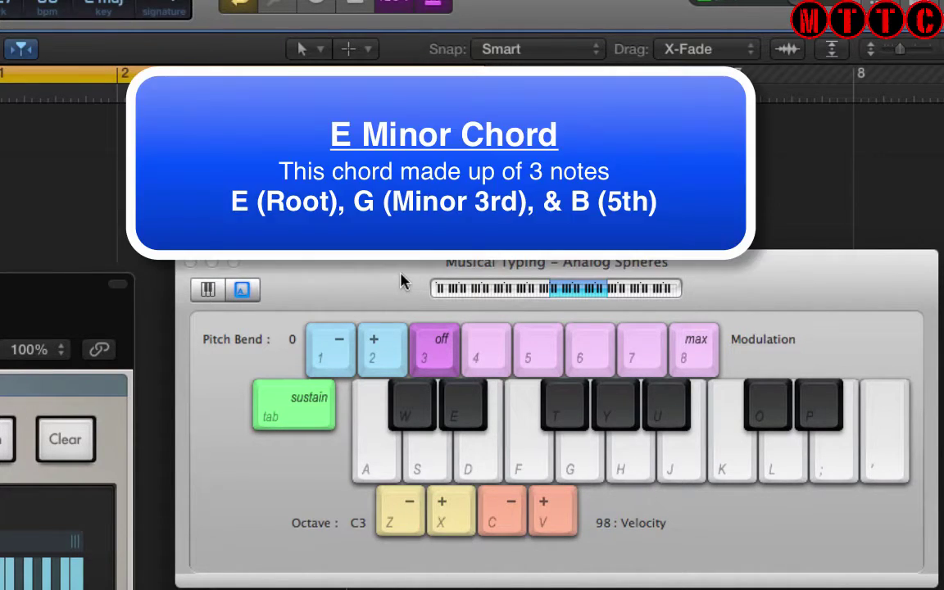
{"action": "key", "text": "d"}
{"action": "key", "text": "g"}
{"action": "key", "text": "j"}
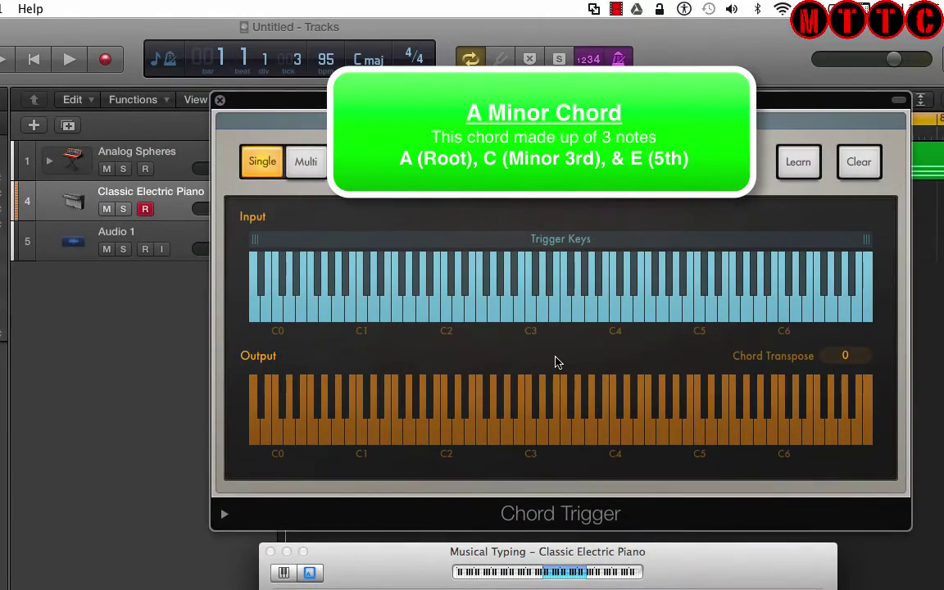
Audition the A minor chord notes A3, C4 and E4 one by one on Chord Trigger's output keyboard.
{"action": "left_click", "coordinate": [588, 435]}
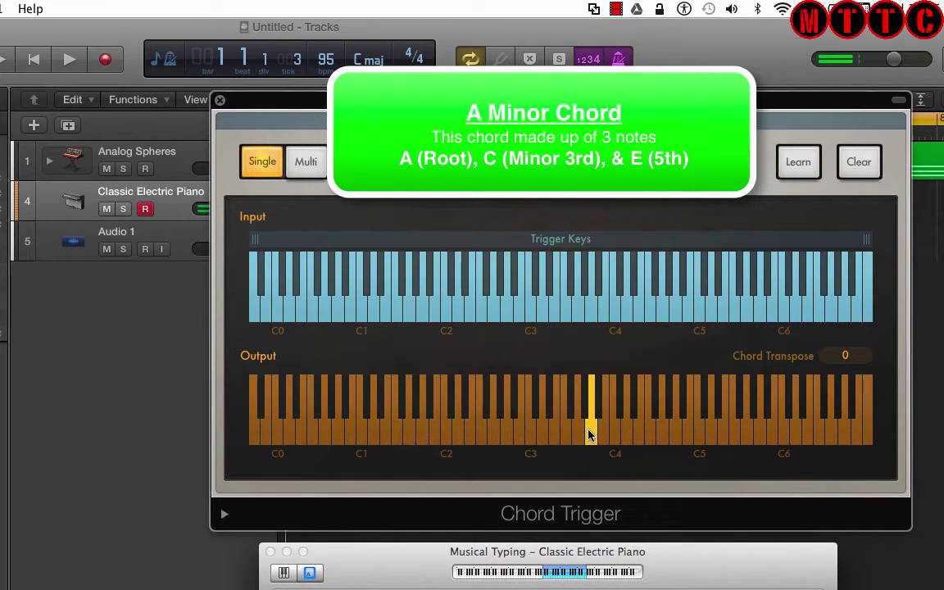
{"action": "left_click", "coordinate": [616, 435]}
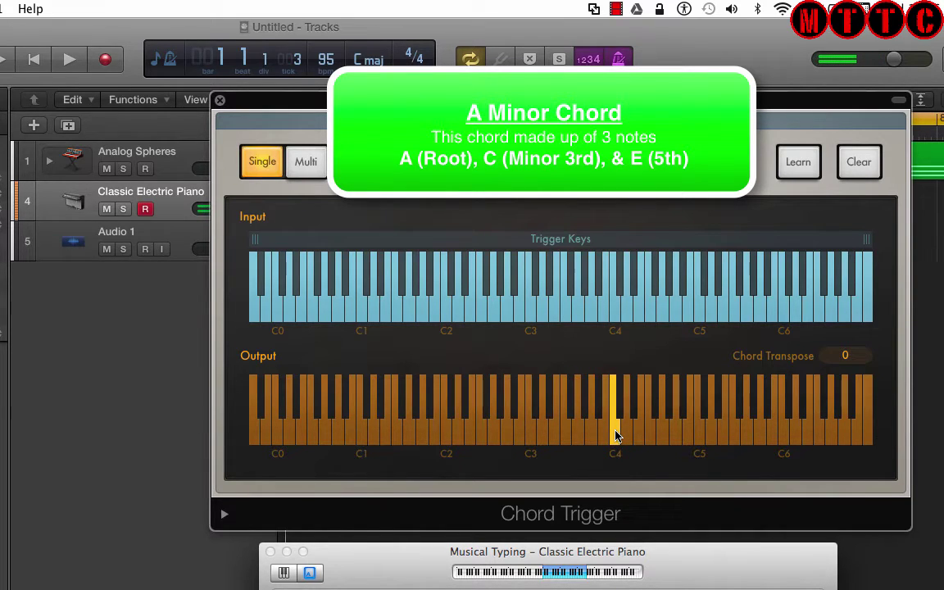
{"action": "left_click", "coordinate": [641, 437]}
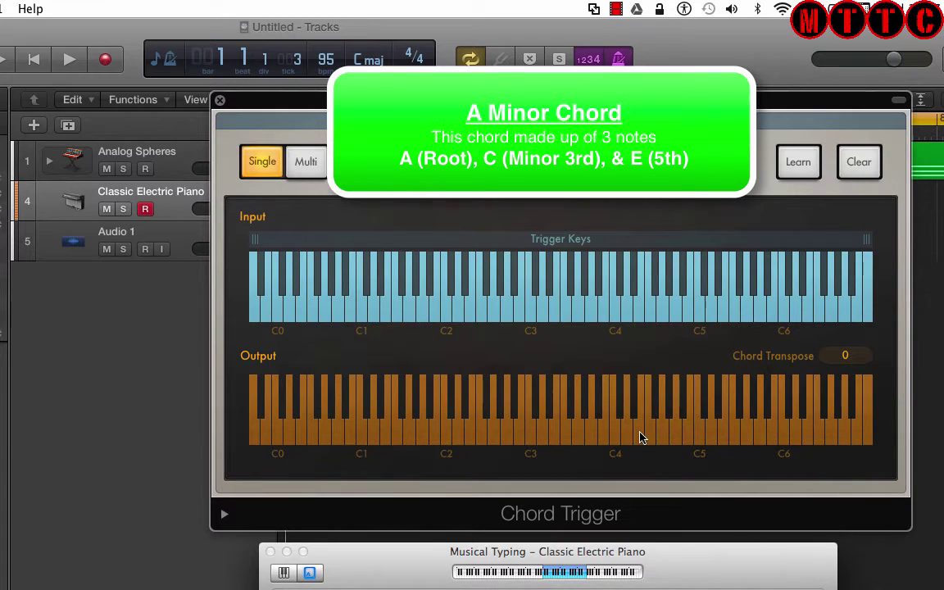
{"action": "left_click", "coordinate": [588, 437]}
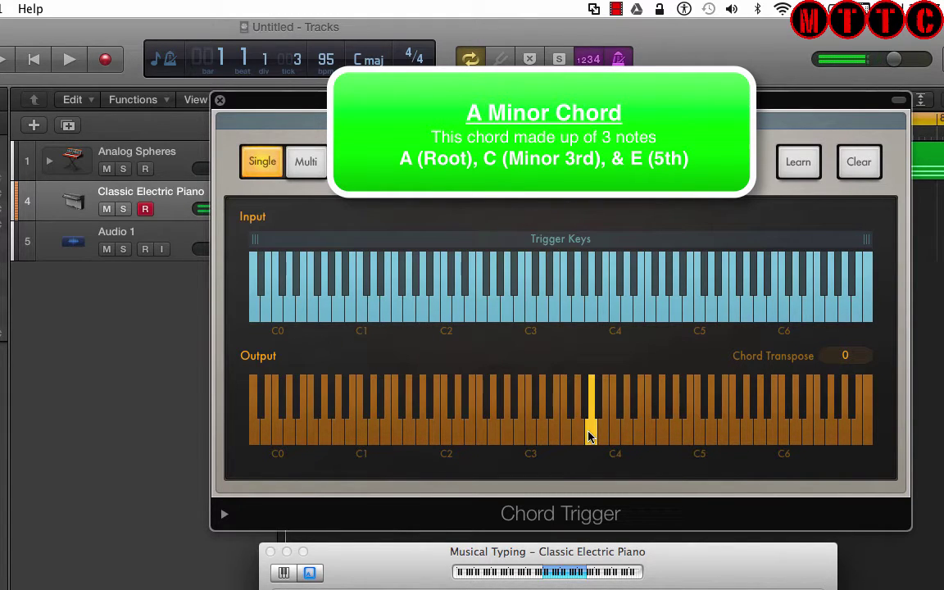
{"action": "left_click", "coordinate": [614, 437]}
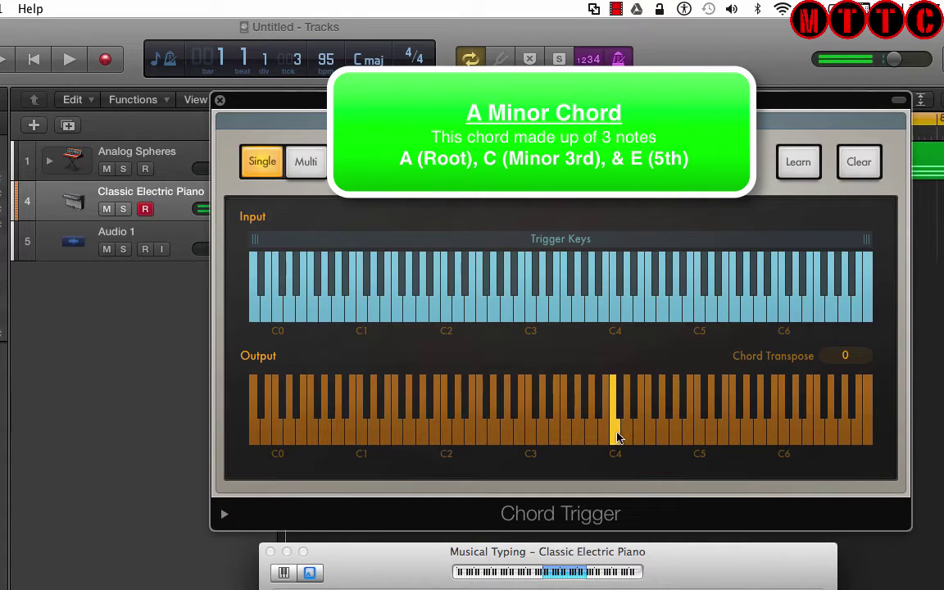
{"action": "left_click", "coordinate": [641, 437]}
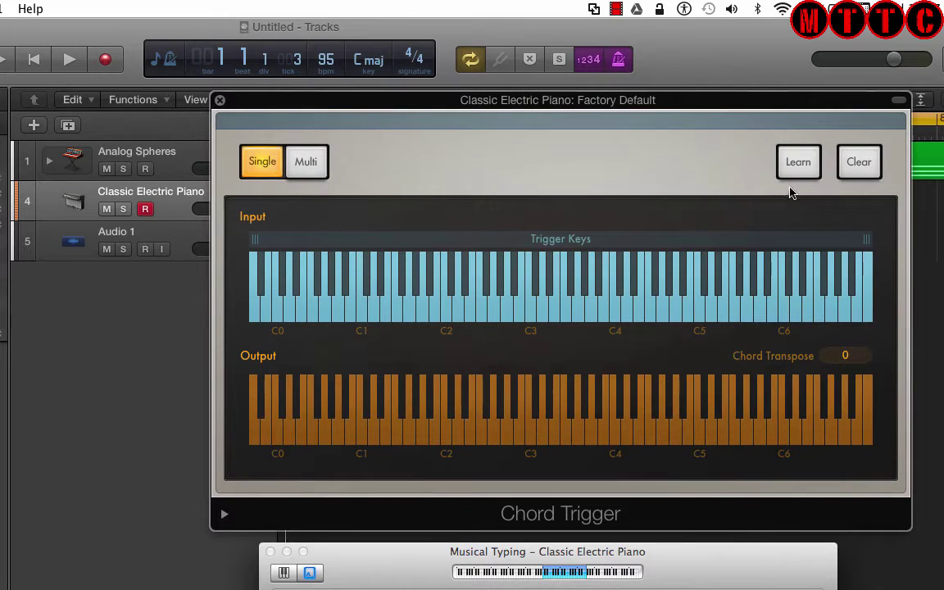
Have Chord Trigger learn an A minor chord made of A3, C4 and E4 in Single mode.
{"action": "left_click", "coordinate": [797, 167]}
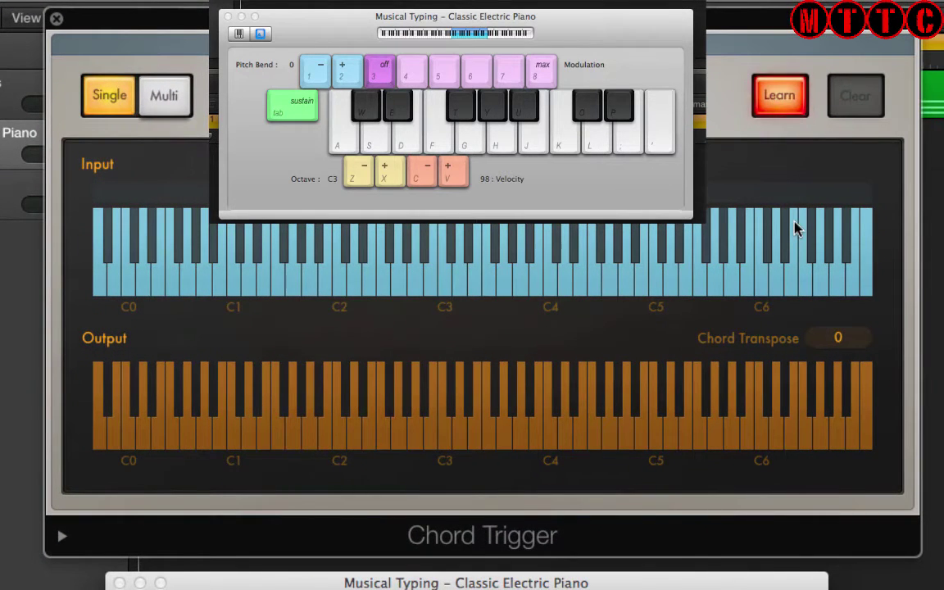
{"action": "key", "text": "h"}
{"action": "key", "text": "k"}
{"action": "key", "text": "semicolon"}
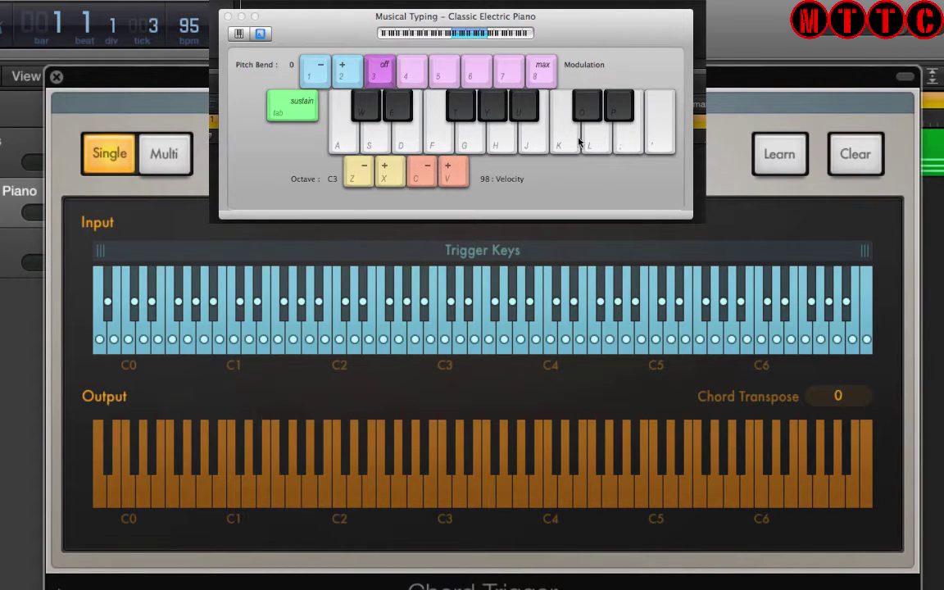
Audition the learned minor chord by playing the single notes A3, D3 and E3 on the Musical Typing keyboard.
{"action": "left_click", "coordinate": [499, 144]}
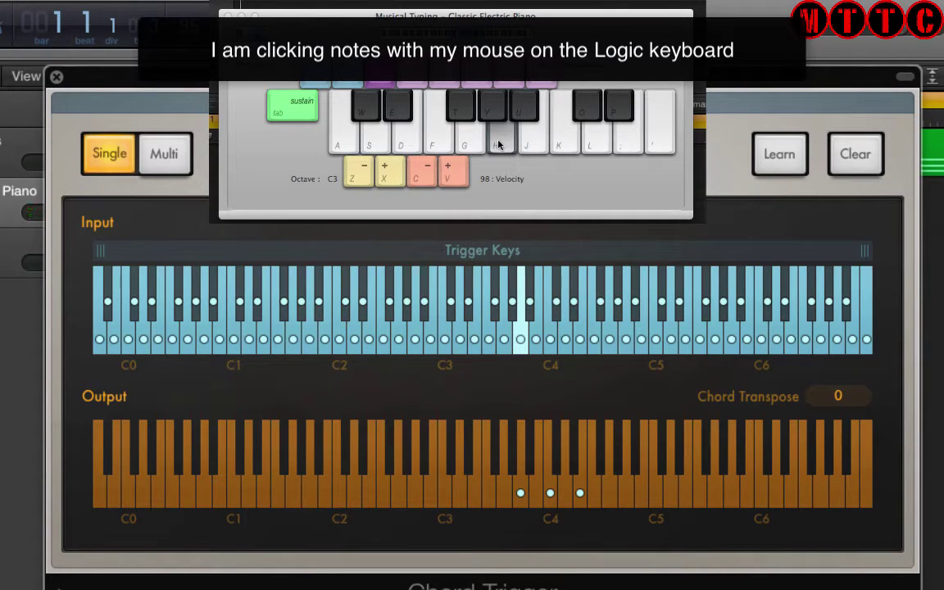
{"action": "left_click", "coordinate": [378, 144]}
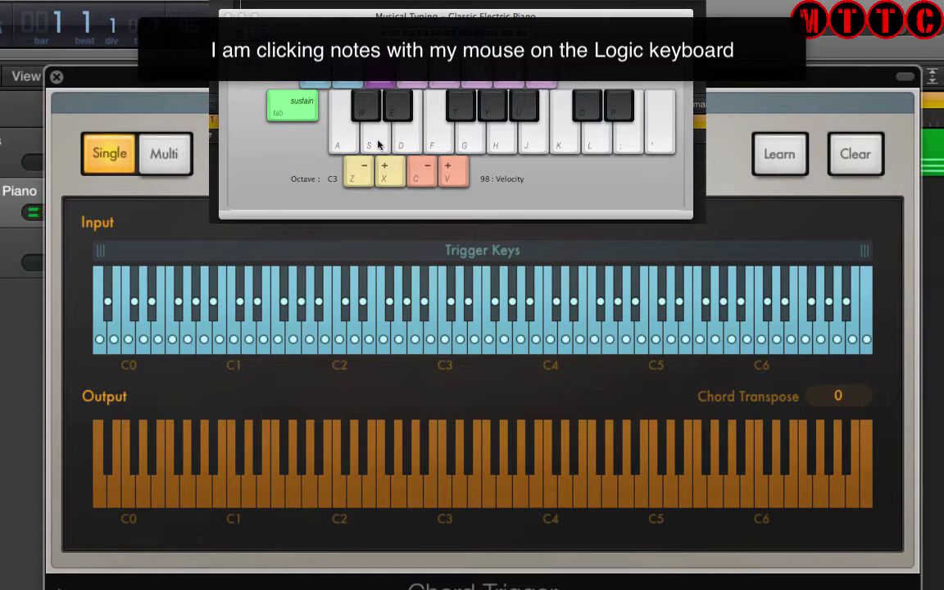
{"action": "left_click", "coordinate": [378, 144]}
{"action": "left_click", "coordinate": [405, 143]}
{"action": "left_click", "coordinate": [375, 137]}
{"action": "left_click", "coordinate": [399, 142]}
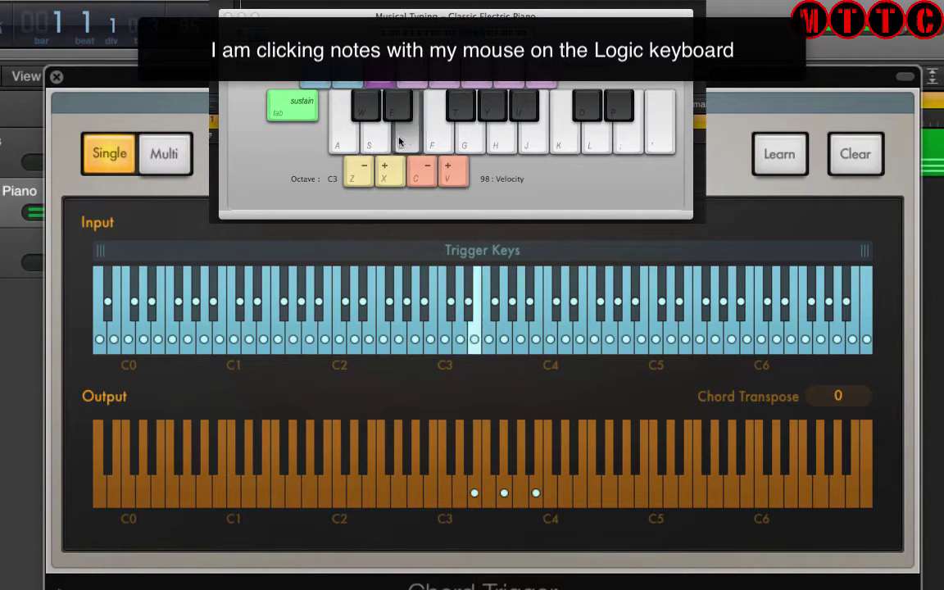
{"action": "left_click", "coordinate": [508, 142]}
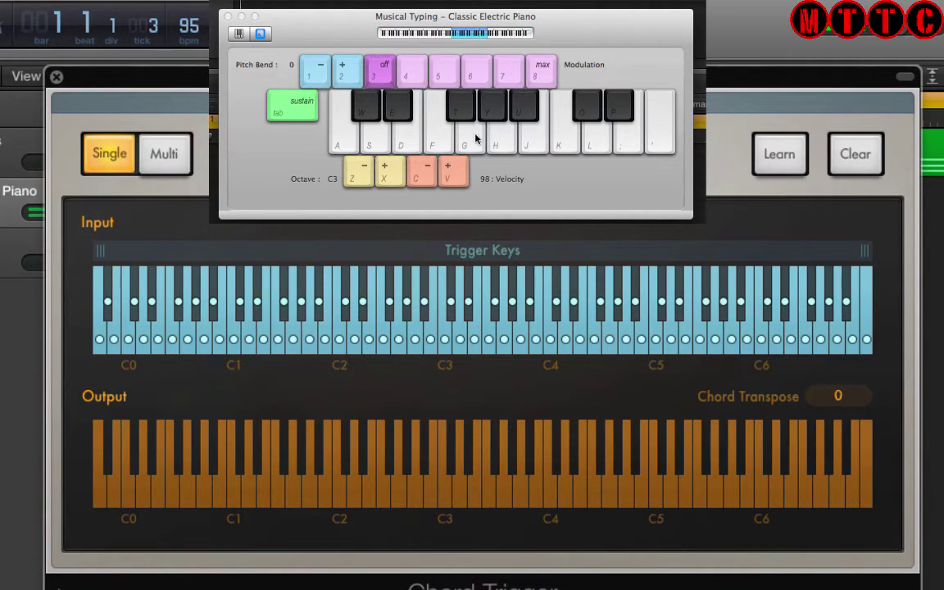
Trigger the learned chord from the single notes G3, F3, D#3 and G#3 on the Musical Typing keyboard.
{"action": "left_click", "coordinate": [475, 138]}
{"action": "left_click", "coordinate": [442, 133]}
{"action": "left_click", "coordinate": [399, 110]}
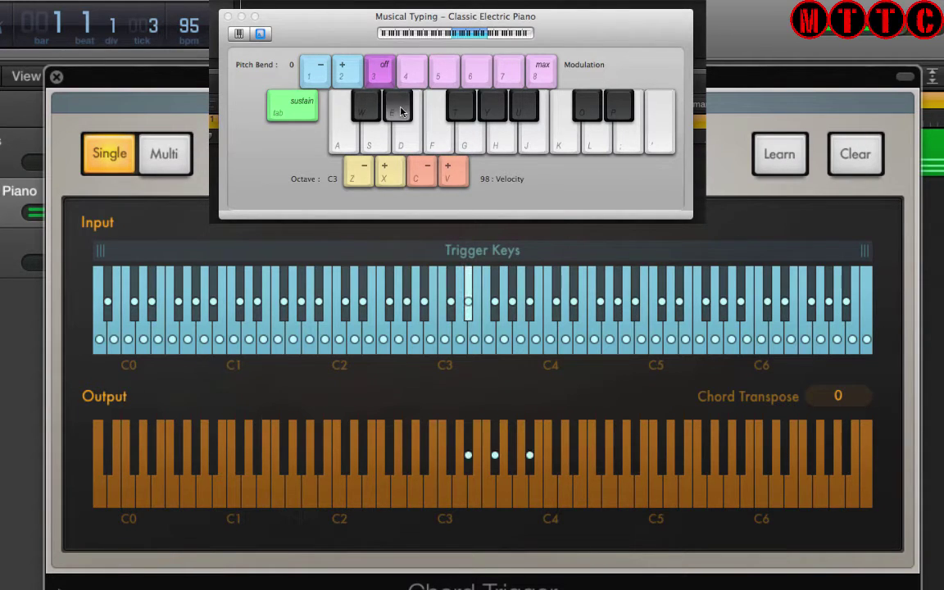
{"action": "left_click", "coordinate": [495, 113]}
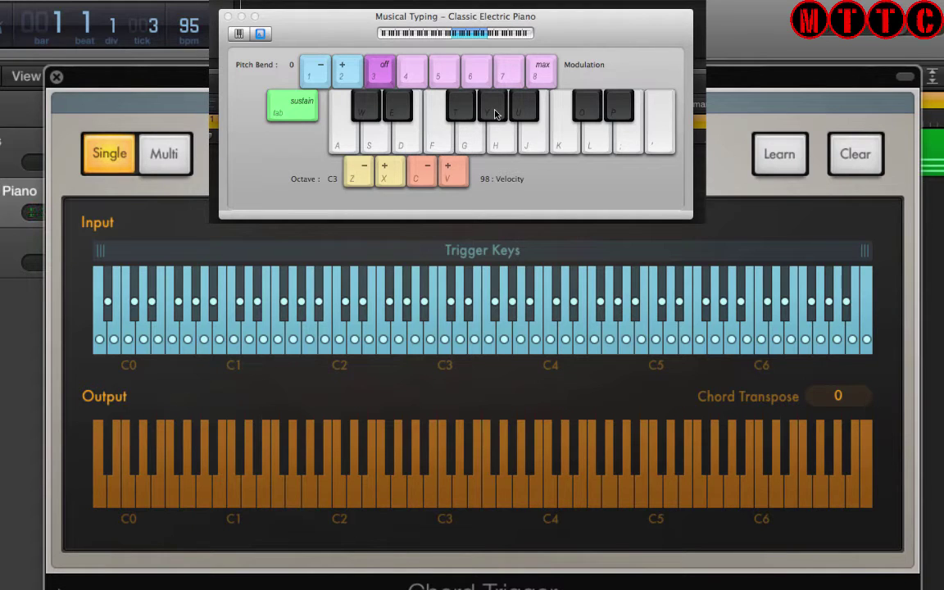
Hide Musical Typing, move the Chord Trigger window up, and look inside the Analog Spheres track stack.
{"action": "key", "text": "super+k"}
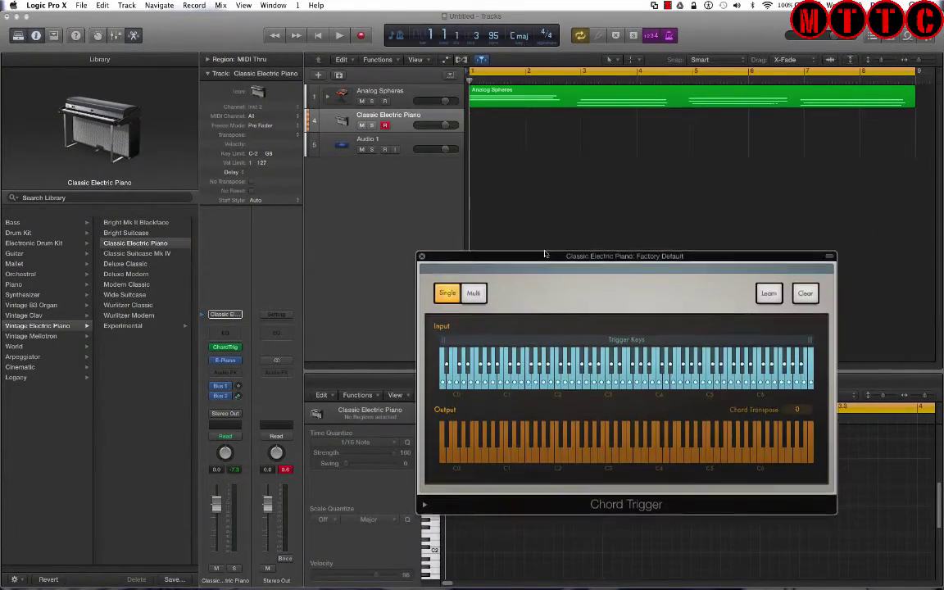
{"action": "left_click_drag", "start_coordinate": [545, 255], "coordinate": [540, 193]}
{"action": "left_click", "coordinate": [329, 96]}
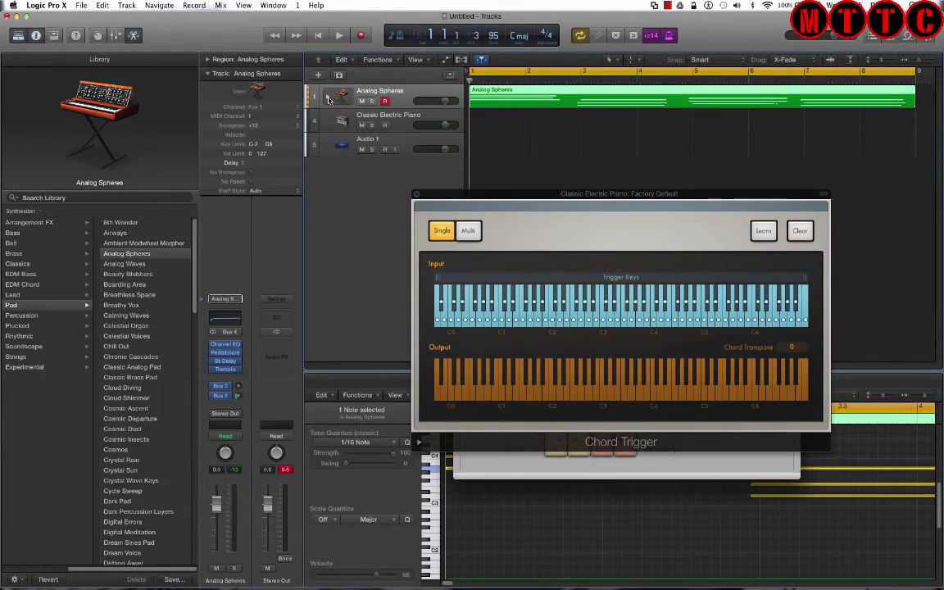
{"action": "left_click", "coordinate": [328, 97]}
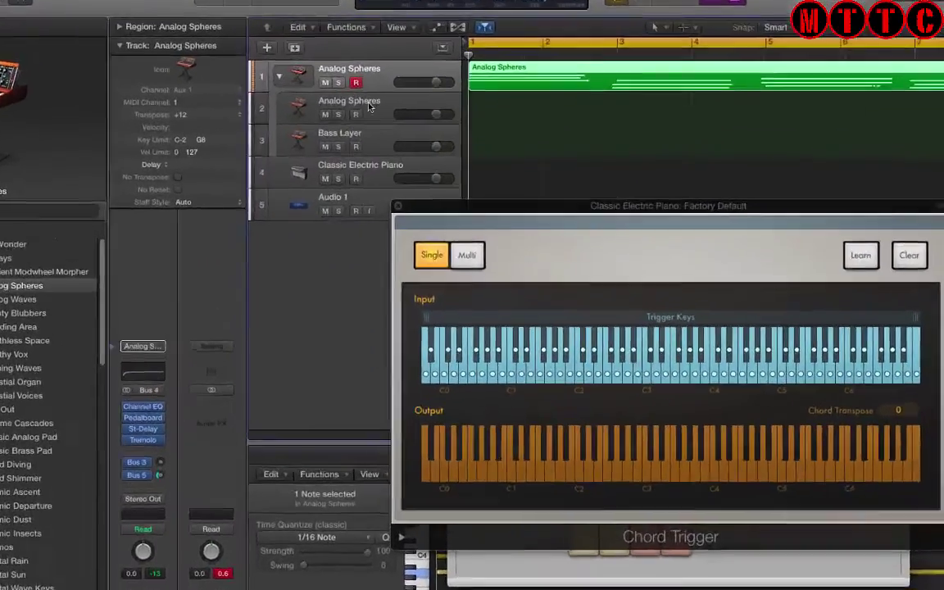
{"action": "left_click", "coordinate": [328, 98]}
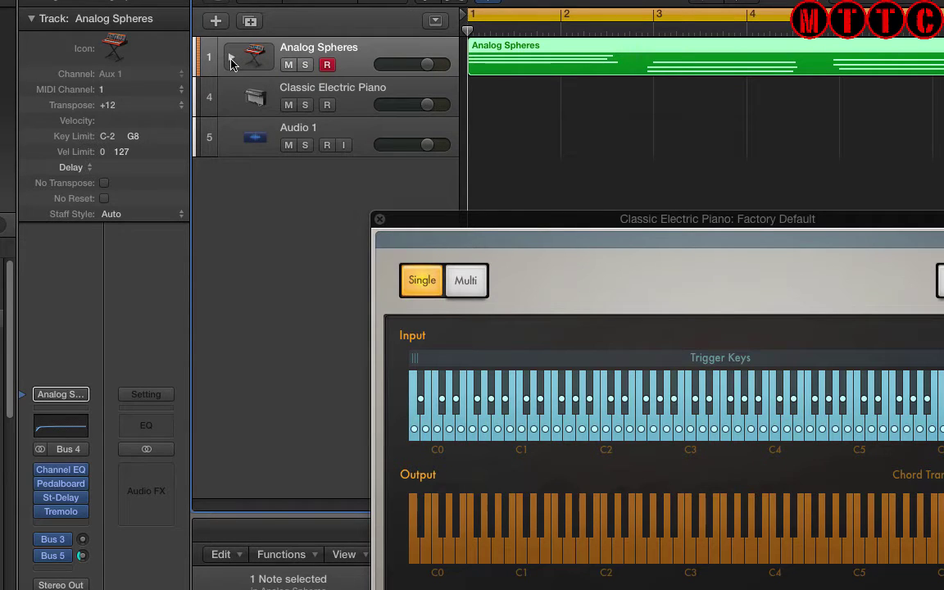
Show Musical Typing again, move it beside the Chord Trigger keyboards, and play G3 on the Analog Spheres stack.
{"action": "key", "text": "super+k"}
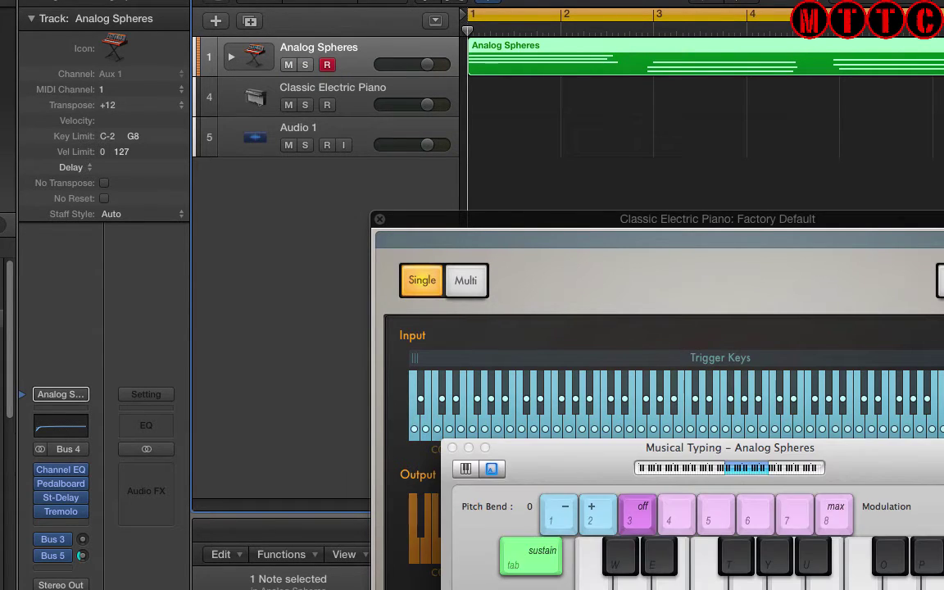
{"action": "left_click_drag", "start_coordinate": [578, 475], "coordinate": [224, 459]}
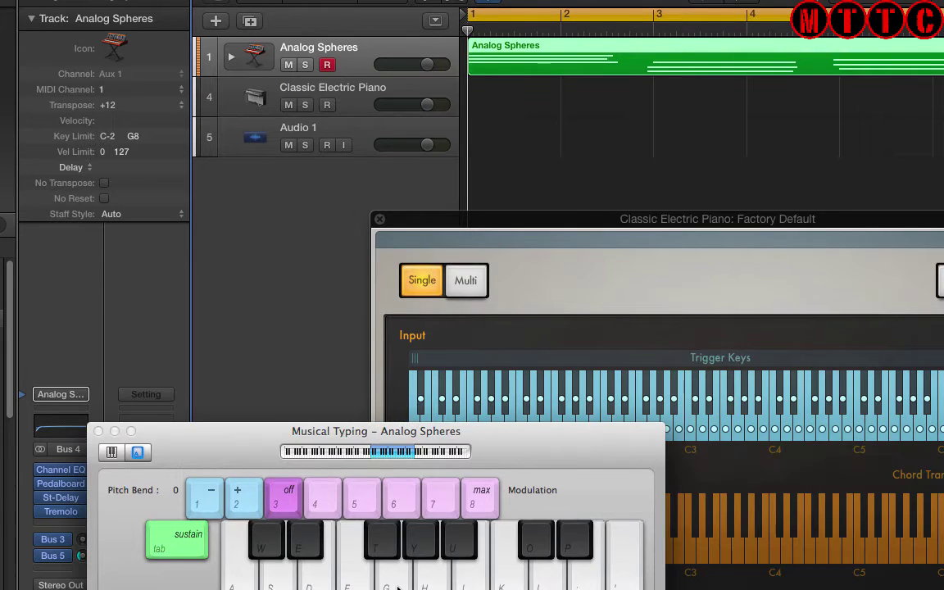
{"action": "left_click", "coordinate": [398, 587]}
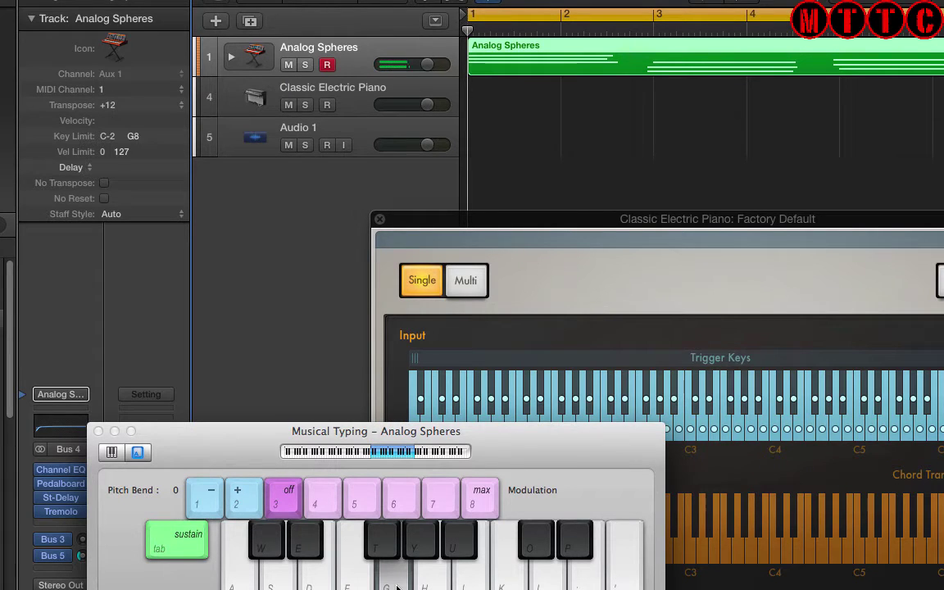
Expand the Analog Spheres stack and audition its Bass Layer and Analog Spheres sub-tracks separately with G3.
{"action": "left_click", "coordinate": [232, 59]}
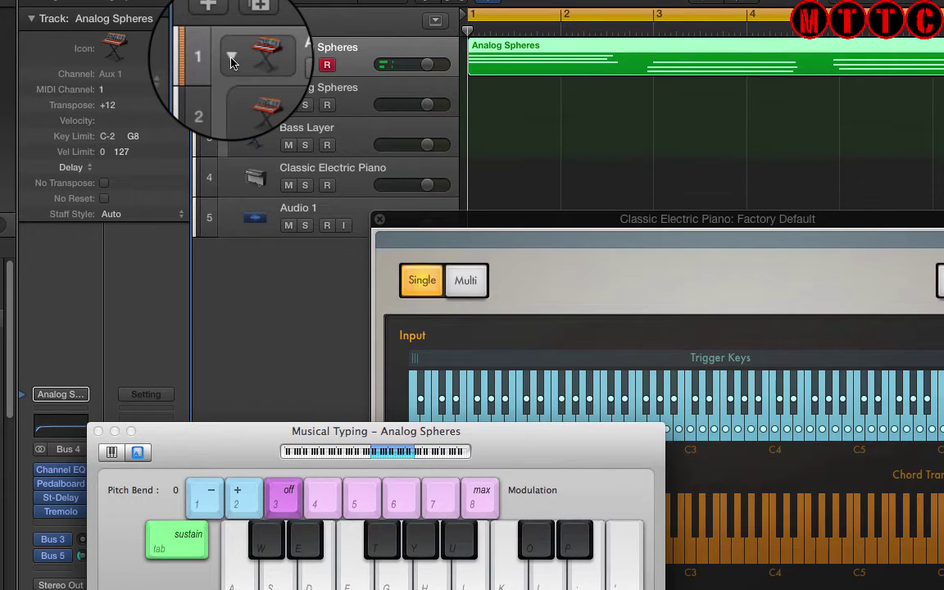
{"action": "left_click", "coordinate": [254, 98]}
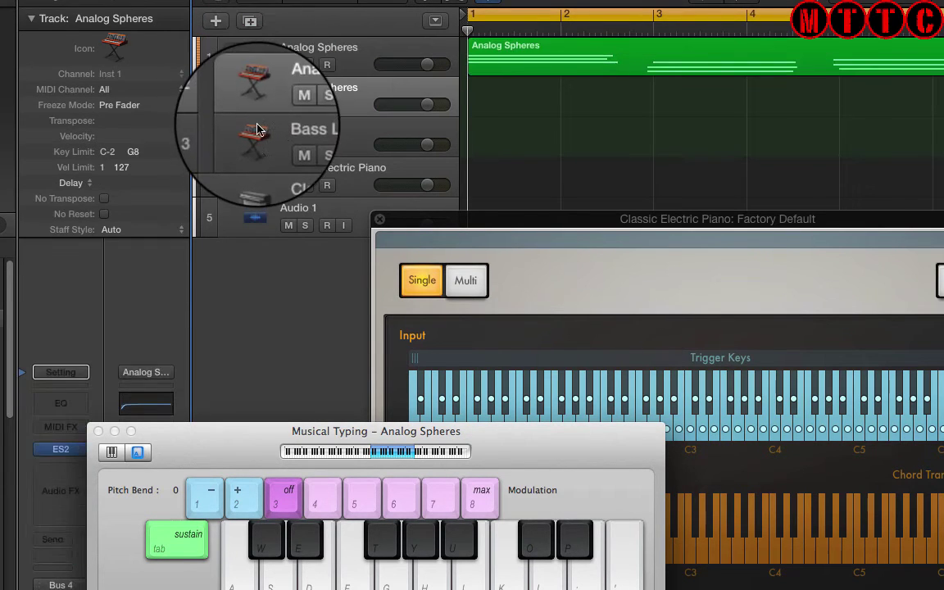
{"action": "left_click", "coordinate": [255, 131]}
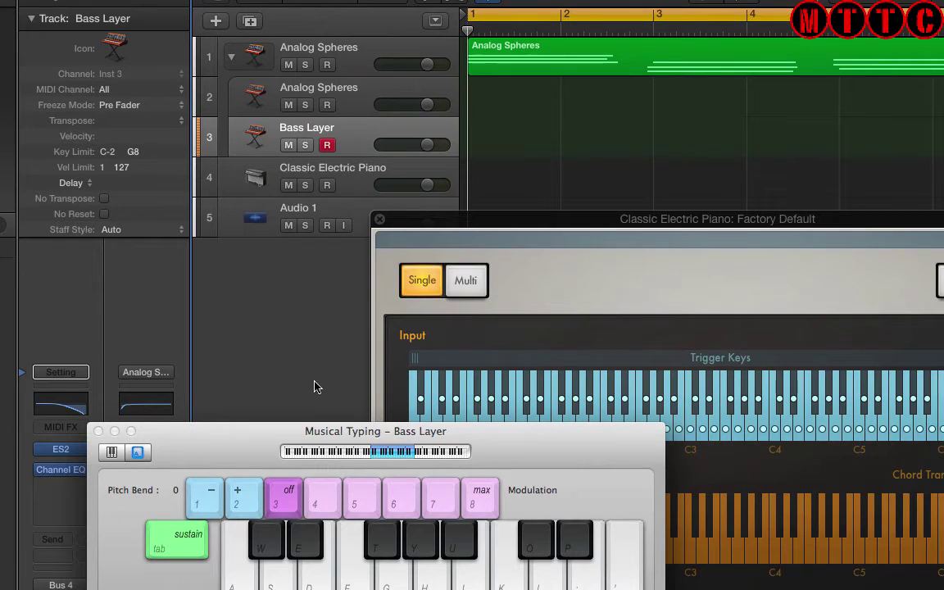
{"action": "left_click", "coordinate": [389, 580]}
{"action": "left_click", "coordinate": [259, 104]}
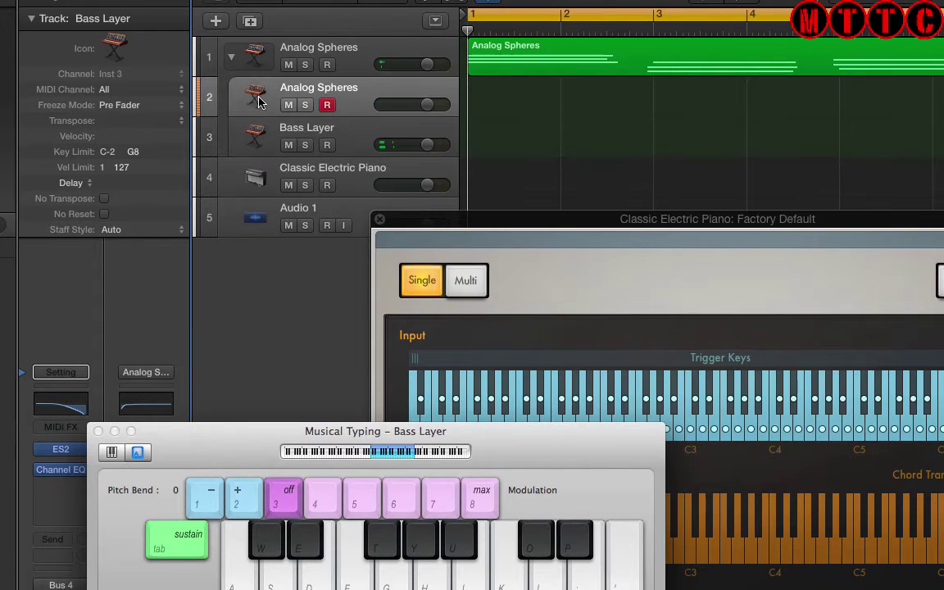
{"action": "left_click", "coordinate": [389, 580]}
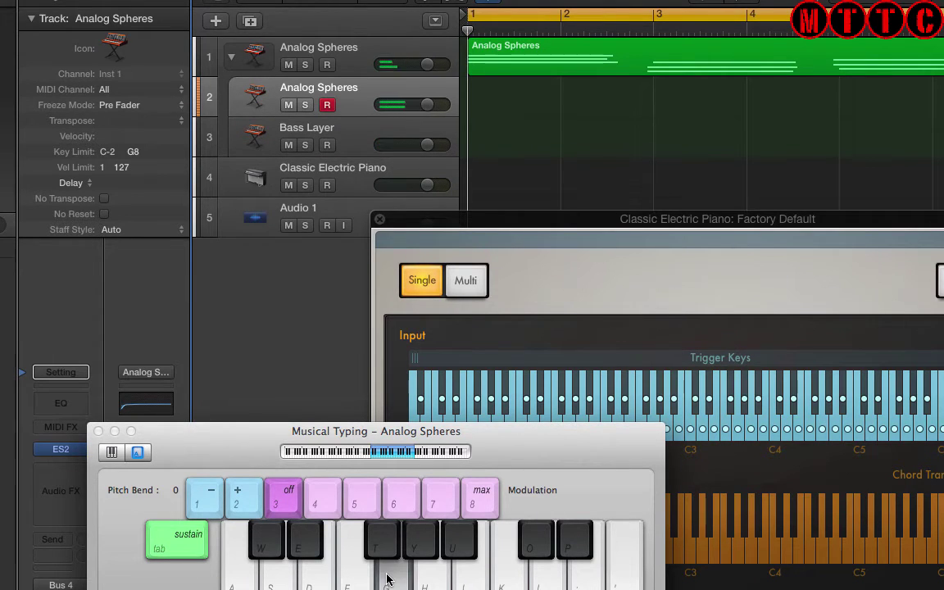
Move Musical Typing off the channel strips and insert Chord Trigger as a MIDI effect on the stack's Analog Spheres sub-track.
{"action": "left_click_drag", "start_coordinate": [217, 442], "coordinate": [587, 354]}
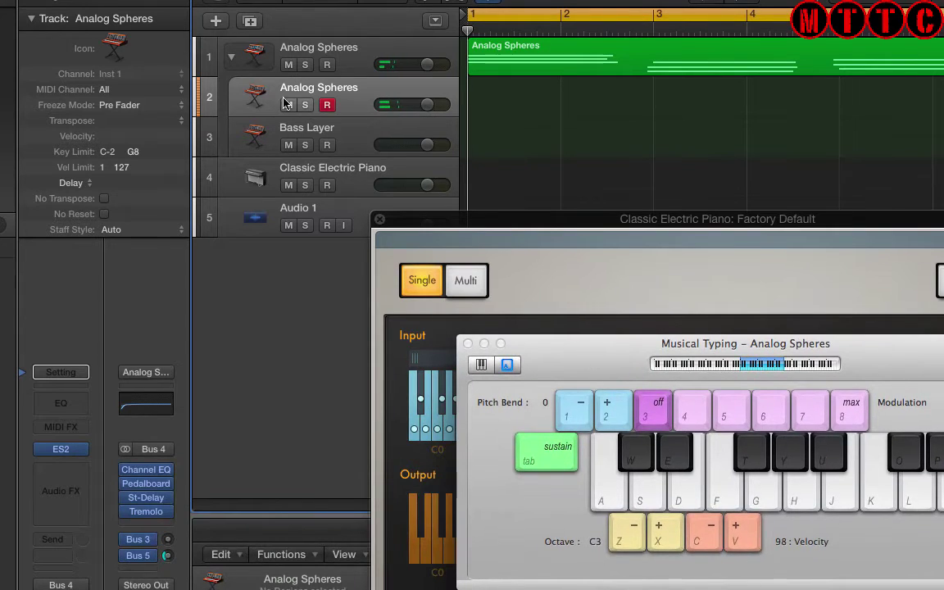
{"action": "left_click", "coordinate": [230, 59]}
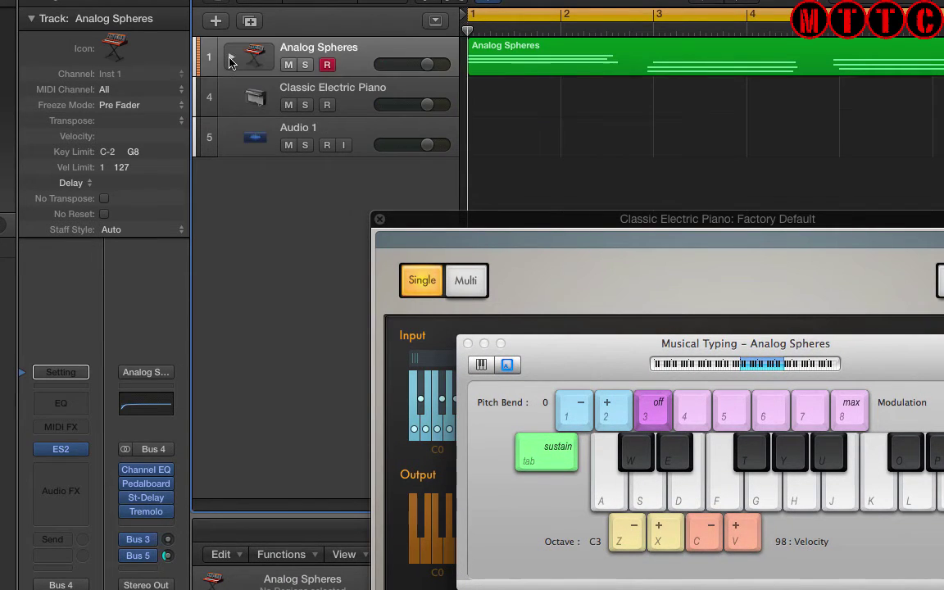
{"action": "left_click", "coordinate": [314, 51]}
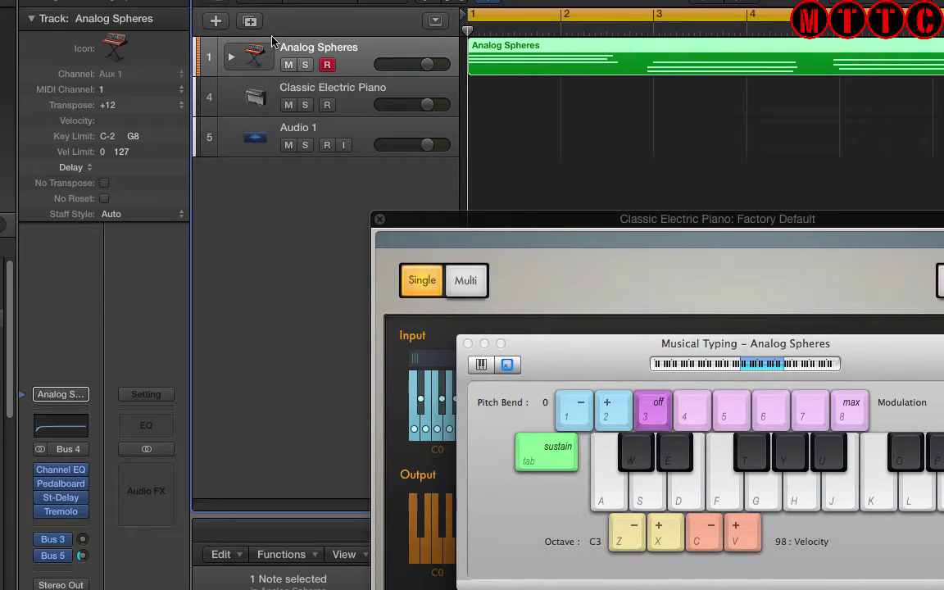
{"action": "left_click", "coordinate": [231, 57]}
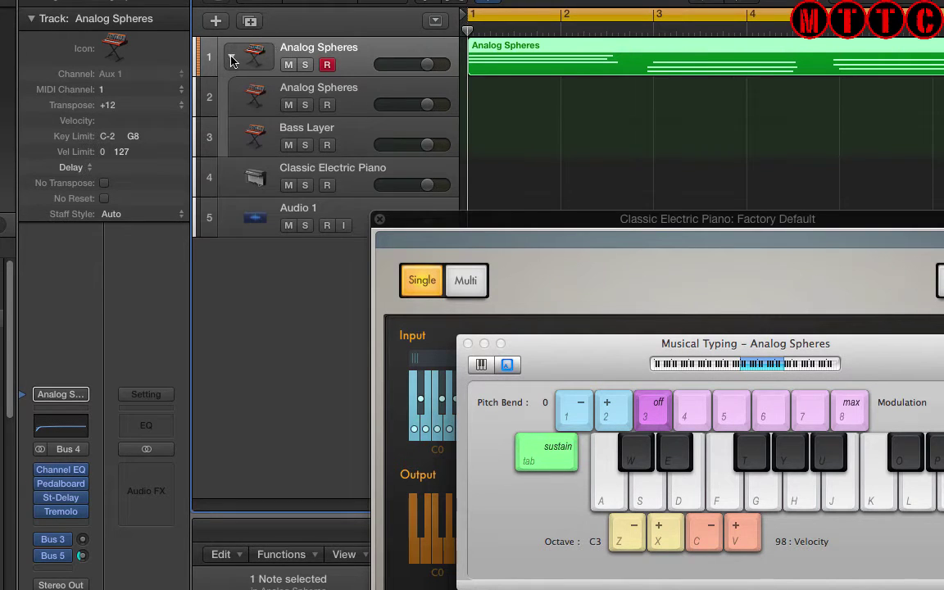
{"action": "left_click", "coordinate": [263, 91]}
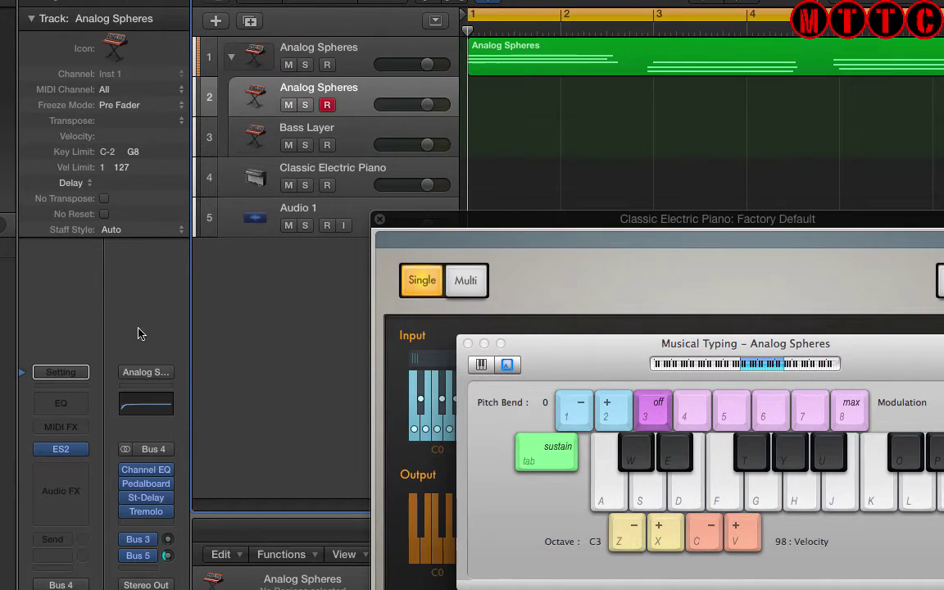
{"action": "left_click", "coordinate": [84, 431]}
{"action": "left_click", "coordinate": [66, 421]}
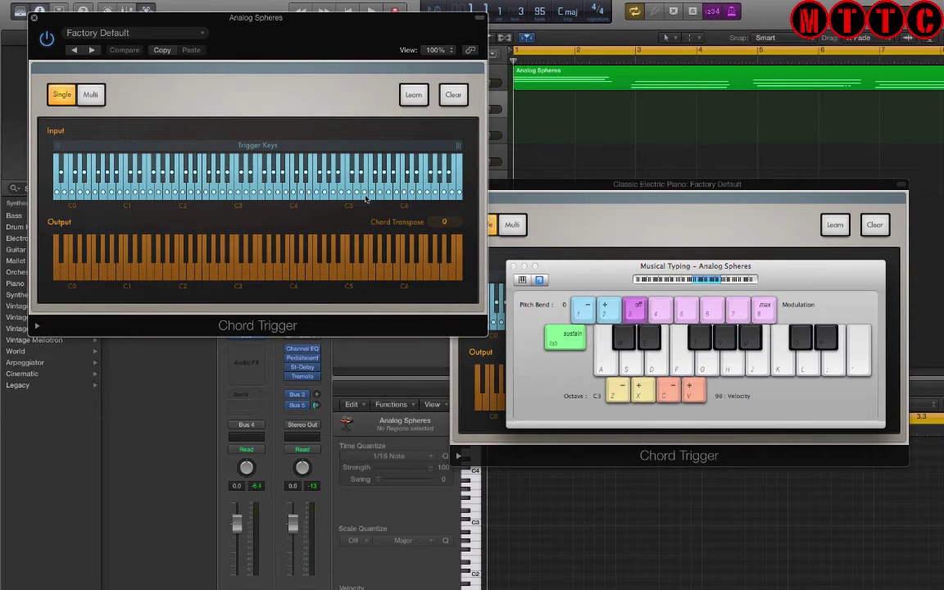
Clear the Analog Spheres Chord Trigger, paste in the settings copied from the Classic Electric Piano's Chord Trigger, and audition its trigger keys.
{"action": "left_click", "coordinate": [454, 96]}
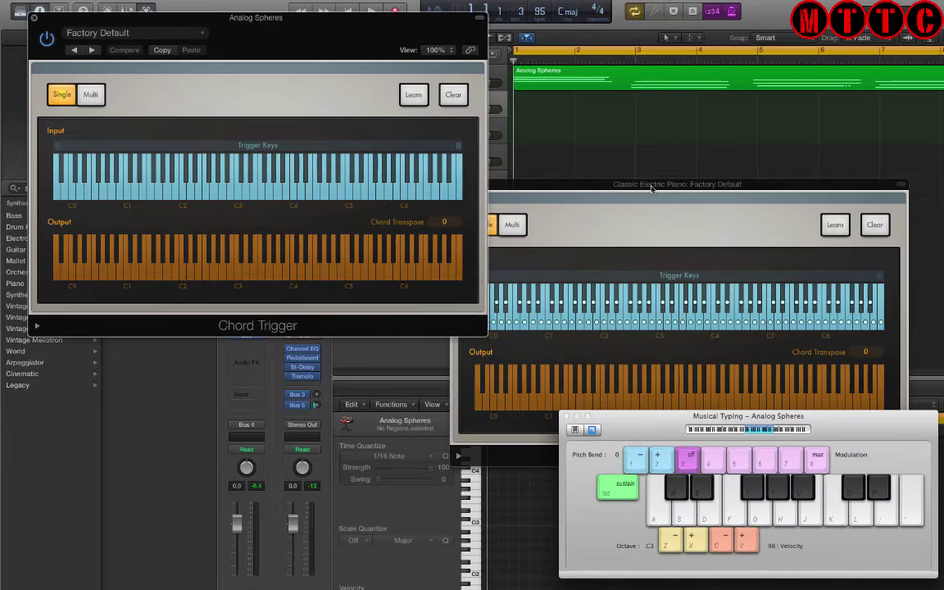
{"action": "left_click_drag", "start_coordinate": [651, 185], "coordinate": [716, 62]}
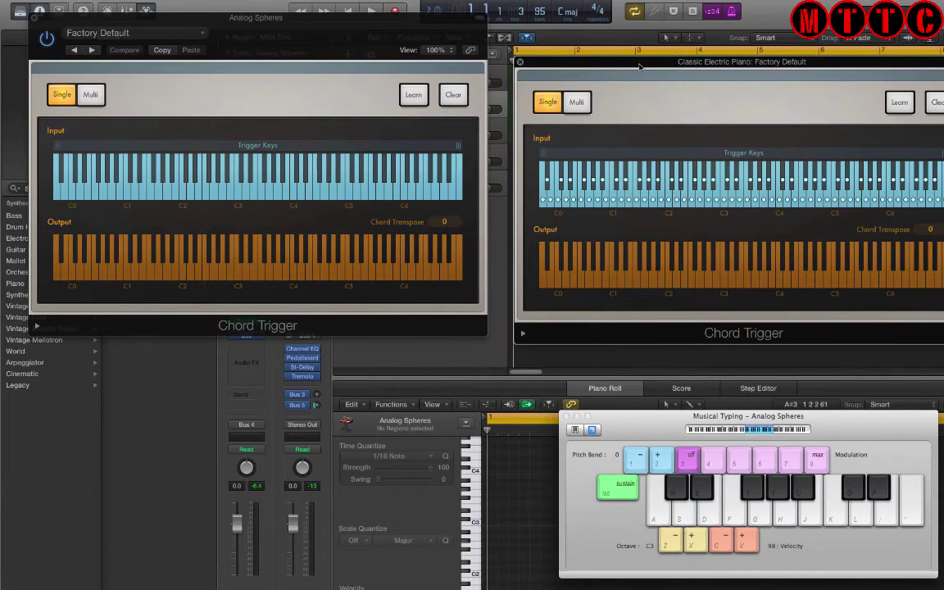
{"action": "left_click", "coordinate": [943, 61]}
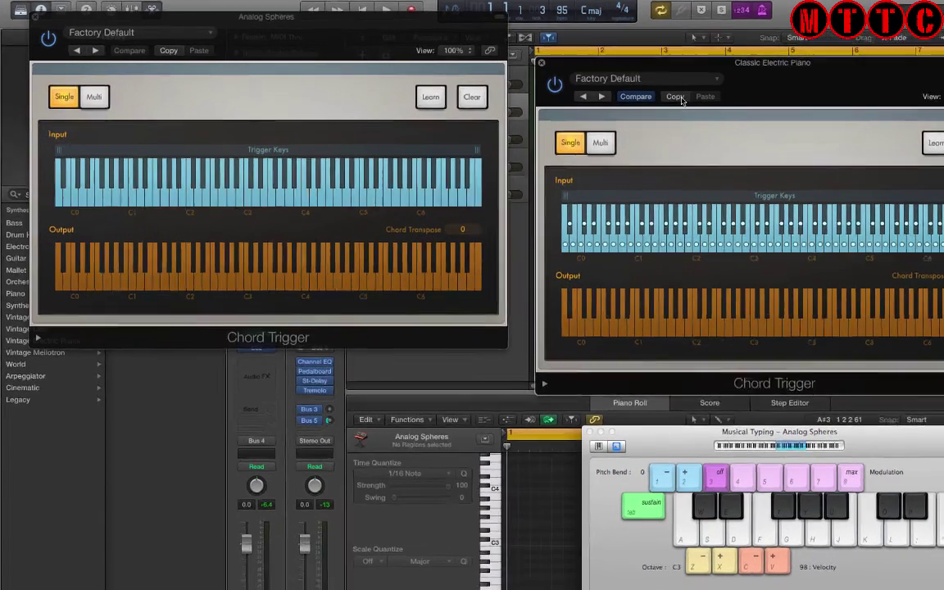
{"action": "left_click", "coordinate": [657, 97]}
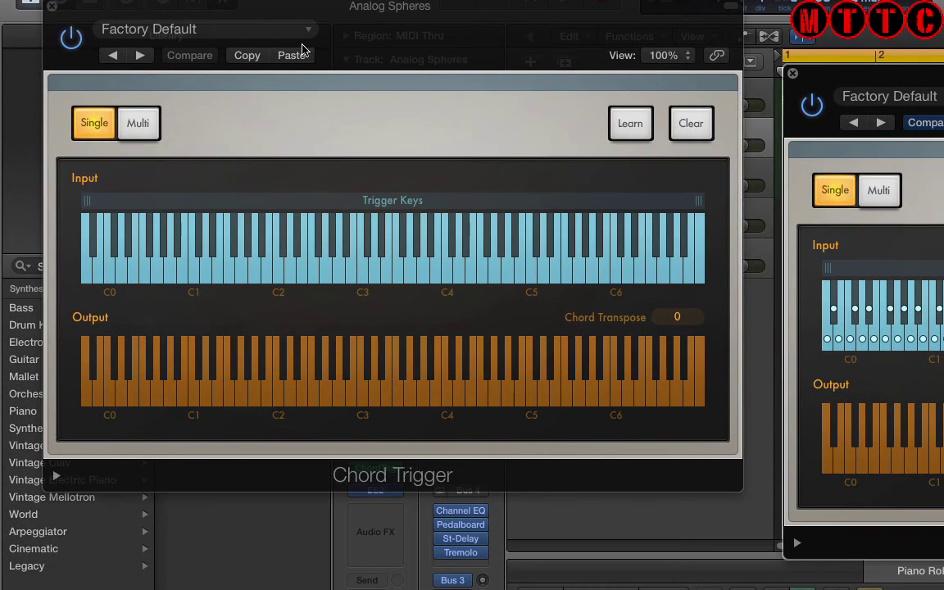
{"action": "left_click", "coordinate": [282, 54]}
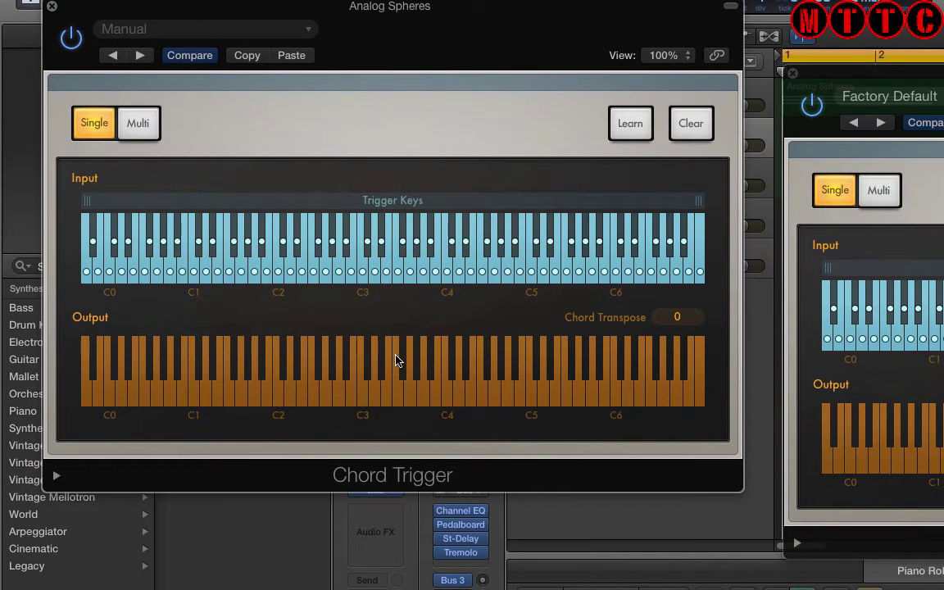
{"action": "left_click", "coordinate": [448, 275]}
{"action": "left_click", "coordinate": [411, 273]}
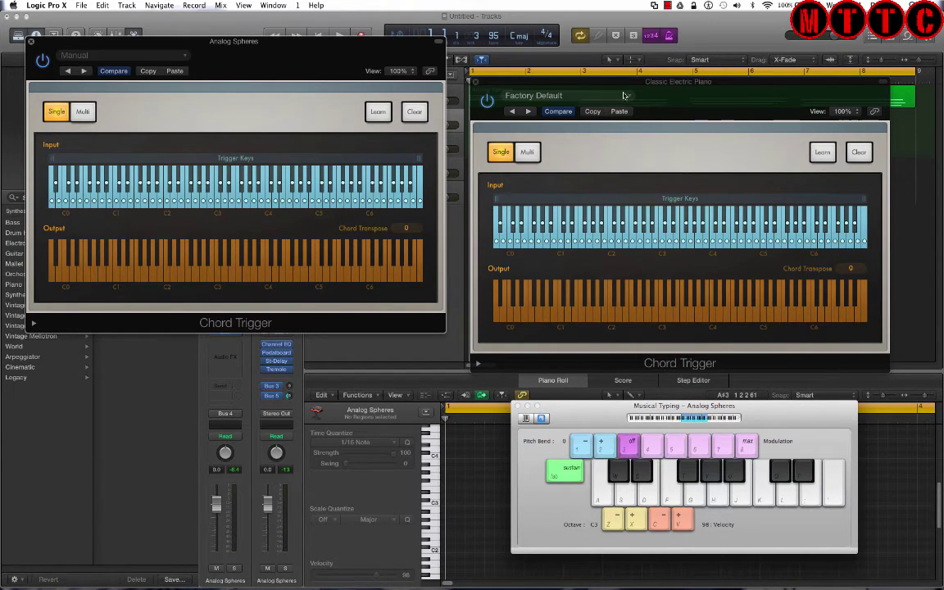
Close the Classic Electric Piano plug-in window, move the Analog Spheres one aside, and insert Chord Trigger on the Bass Layer track.
{"action": "left_click", "coordinate": [476, 82]}
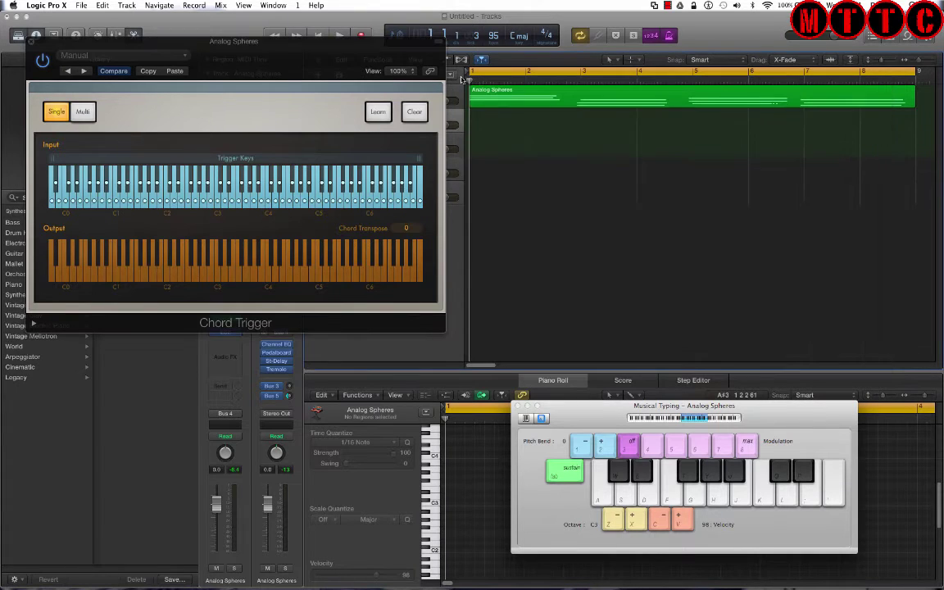
{"action": "left_click_drag", "start_coordinate": [331, 55], "coordinate": [817, 64]}
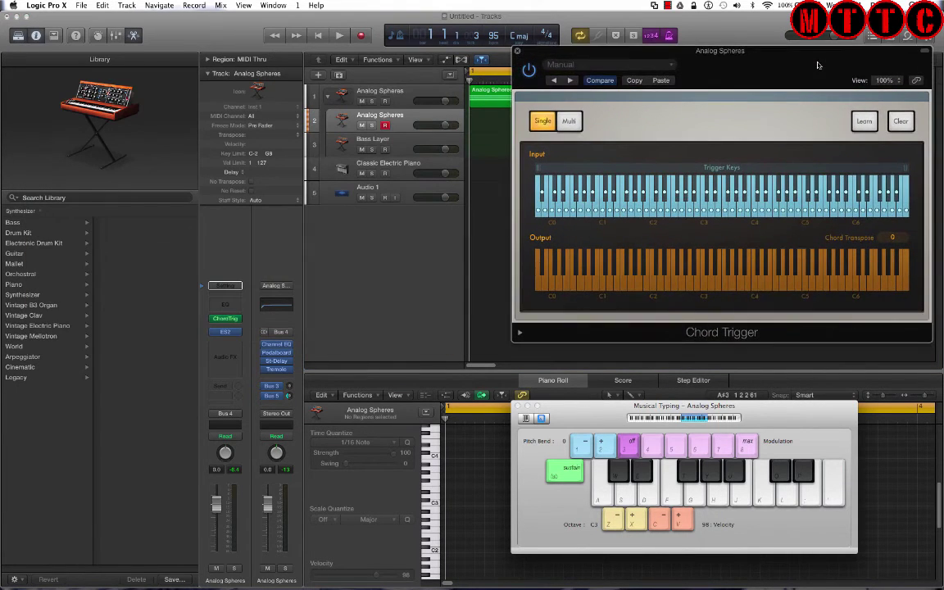
{"action": "left_click", "coordinate": [404, 115]}
{"action": "left_click", "coordinate": [397, 141]}
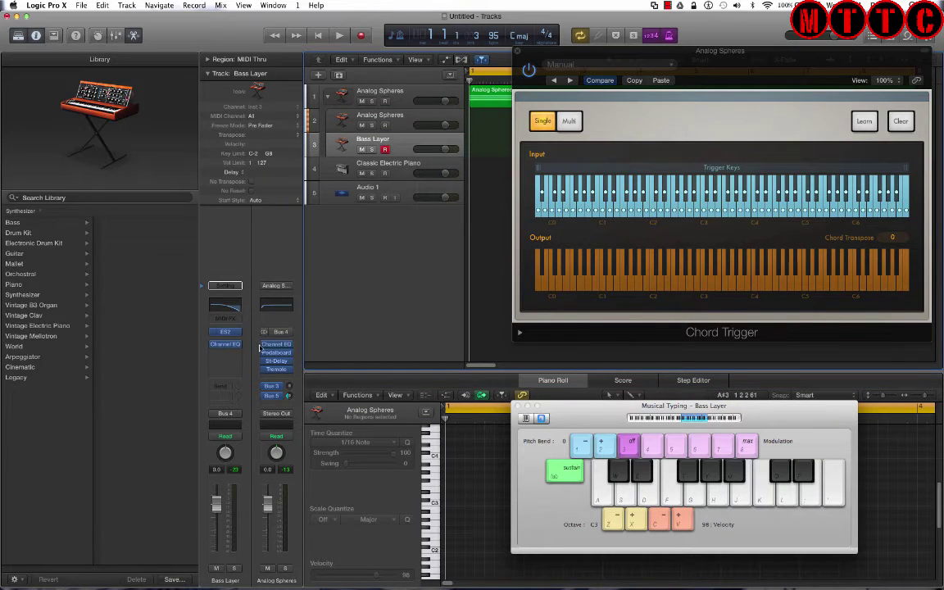
{"action": "left_click", "coordinate": [236, 319]}
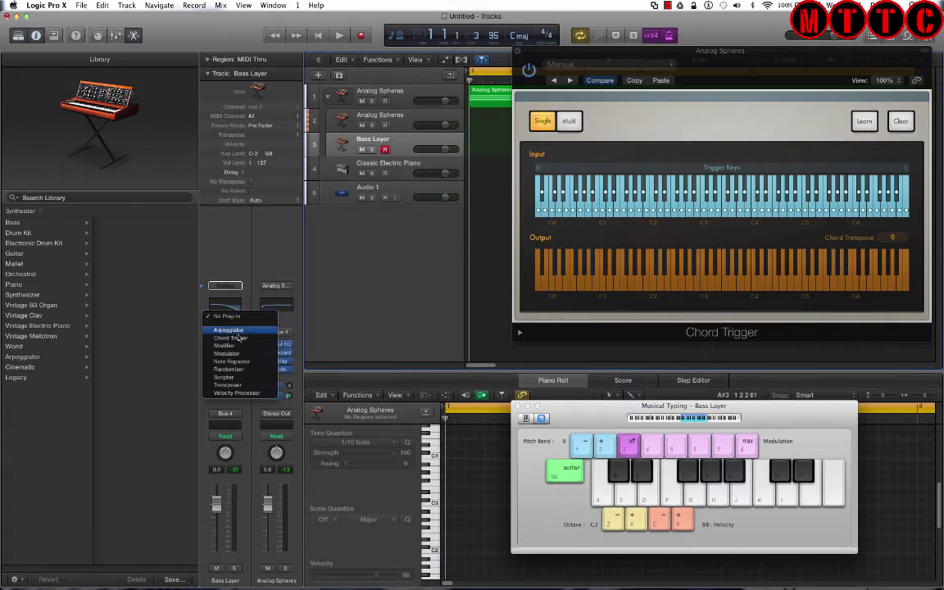
{"action": "left_click", "coordinate": [237, 338]}
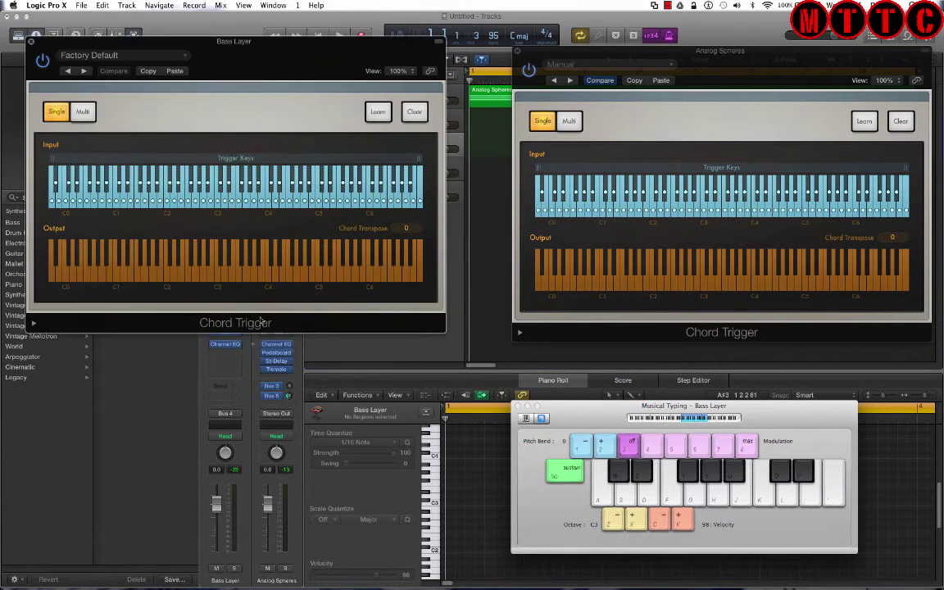
Audition the Bass Layer Chord Trigger's default chord at C4, replace it with the copied chord settings, and test them.
{"action": "left_click", "coordinate": [266, 203]}
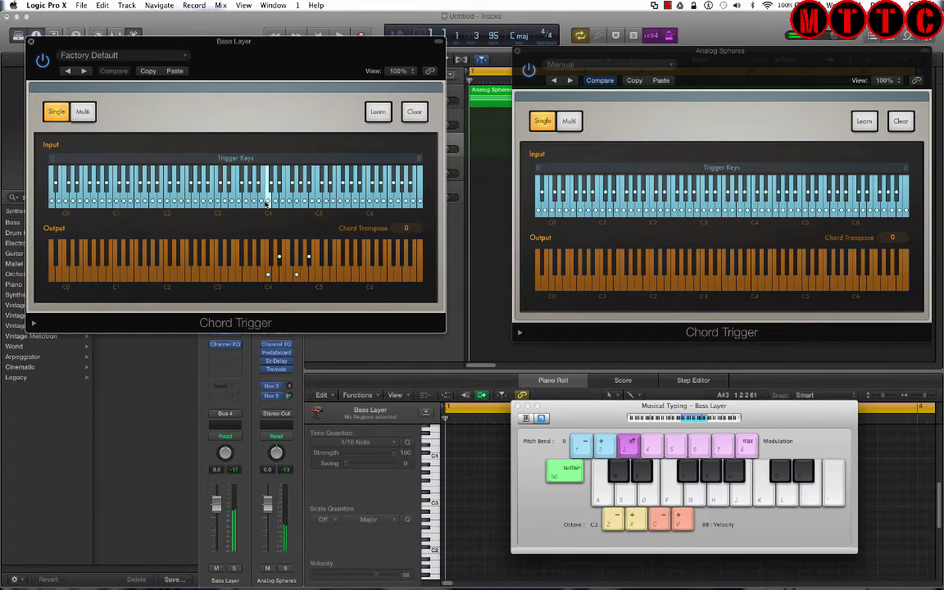
{"action": "left_click", "coordinate": [415, 118]}
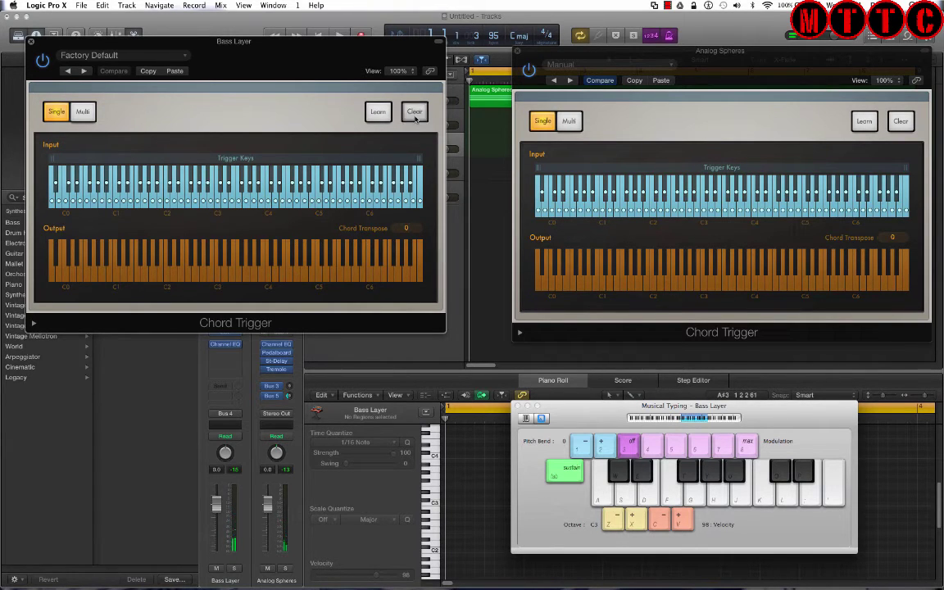
{"action": "left_click", "coordinate": [175, 71]}
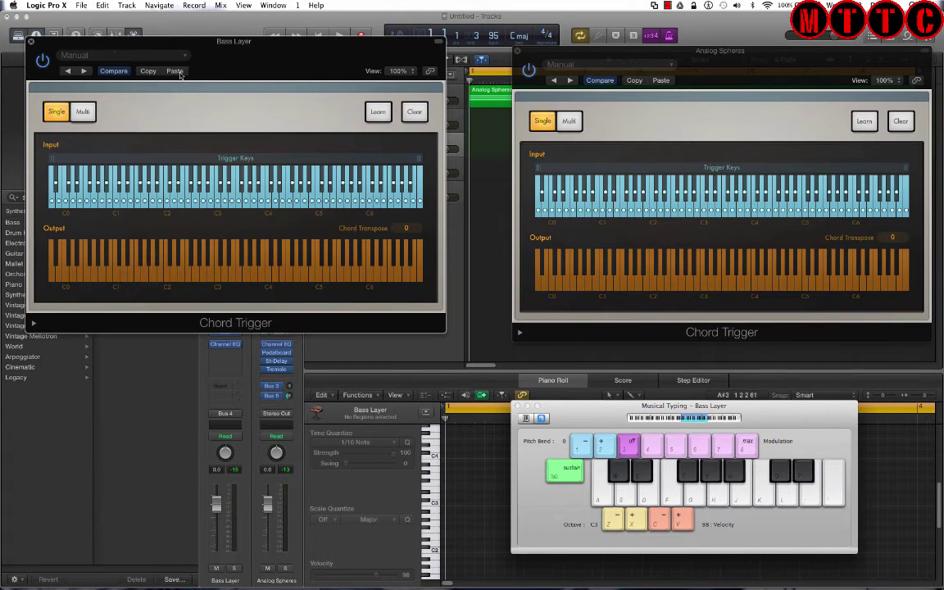
{"action": "left_click", "coordinate": [252, 202]}
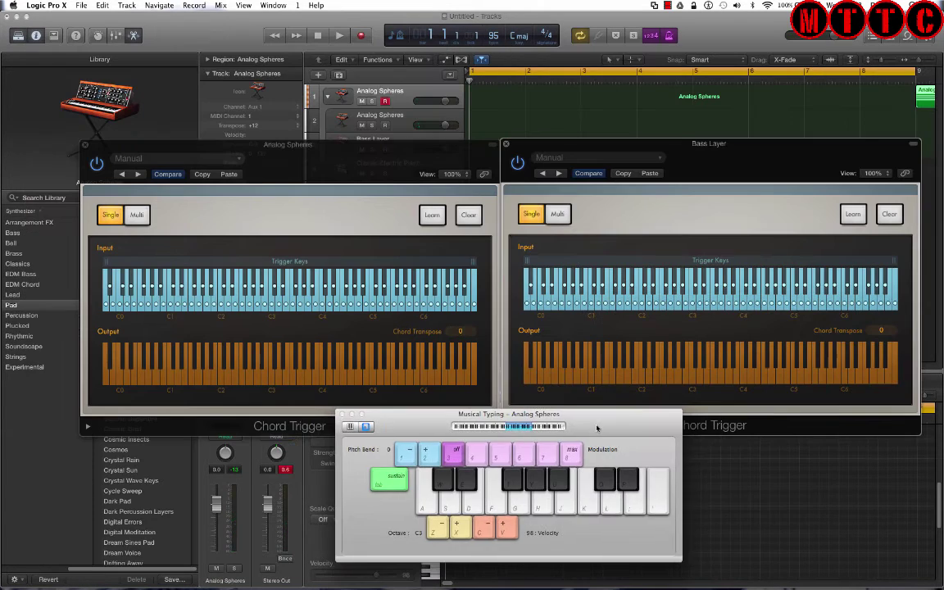
Trigger chords on both layers of the Analog Spheres stack by playing A3, D3, E3 and D3 on Musical Typing.
{"action": "left_click_drag", "start_coordinate": [596, 427], "coordinate": [589, 424]}
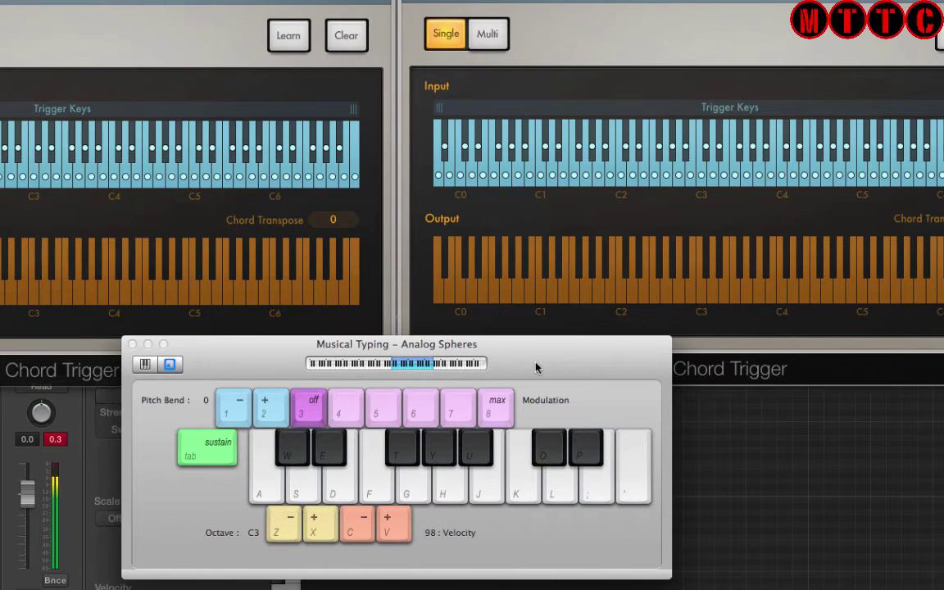
{"action": "left_click", "coordinate": [443, 495]}
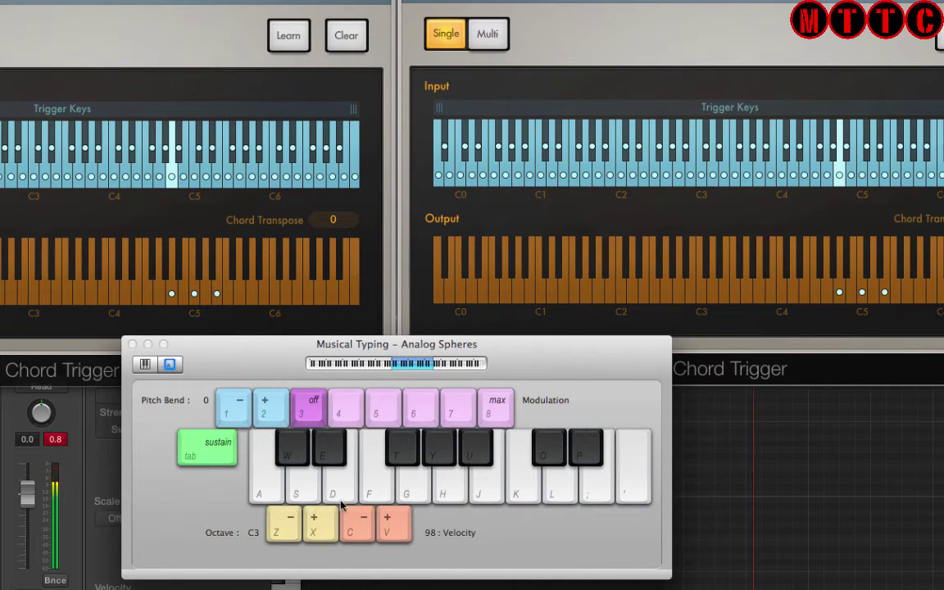
{"action": "left_click", "coordinate": [302, 490]}
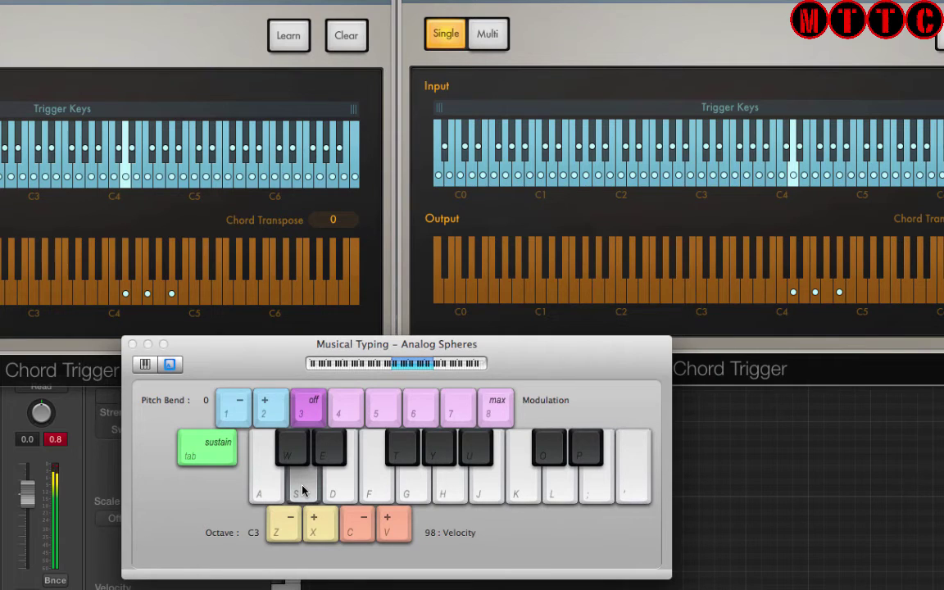
{"action": "left_click", "coordinate": [343, 499]}
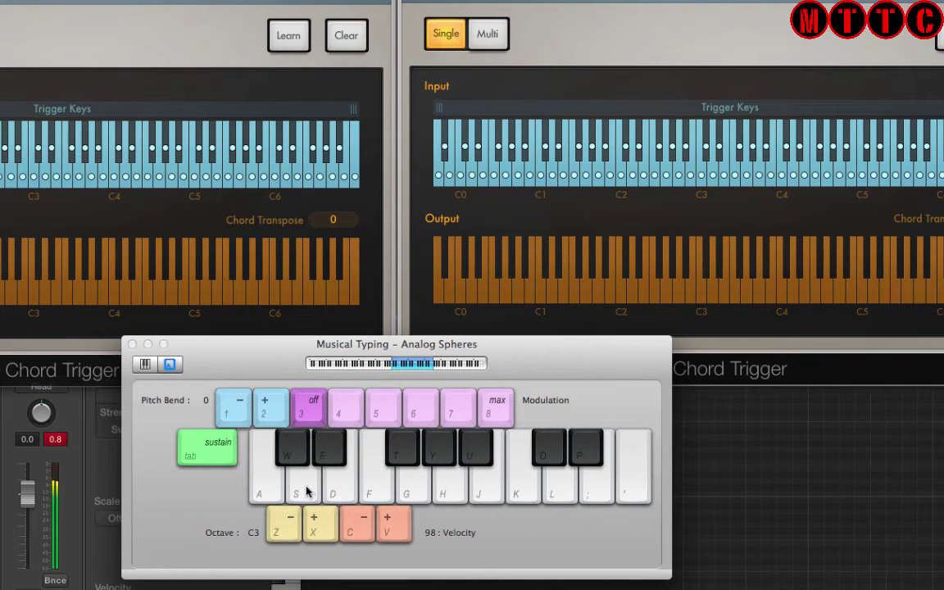
{"action": "left_click", "coordinate": [308, 490]}
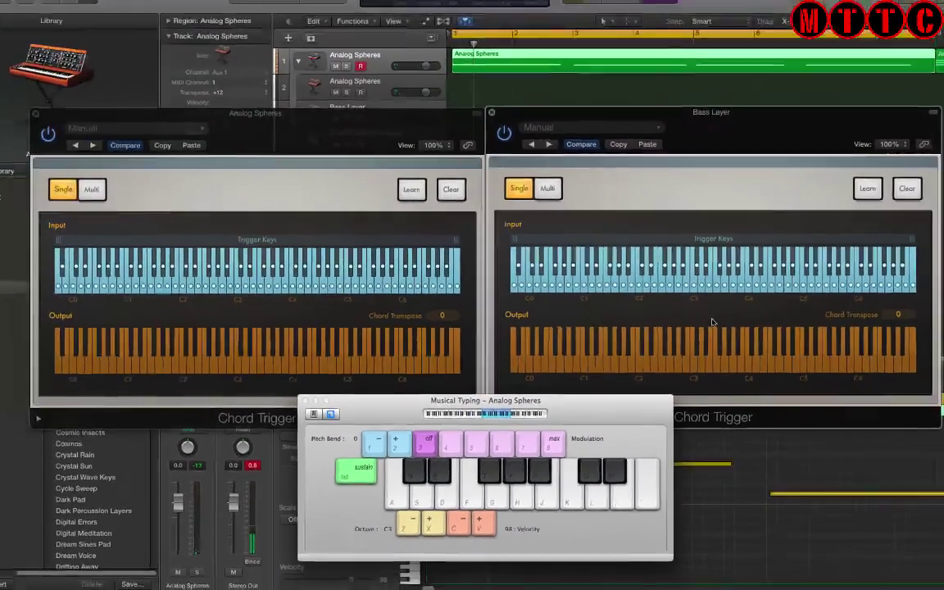
Play back the Analog Spheres region's single notes through both Chord Triggers, with Musical Typing moved clear of the Piano Roll.
{"action": "key", "text": "space"}
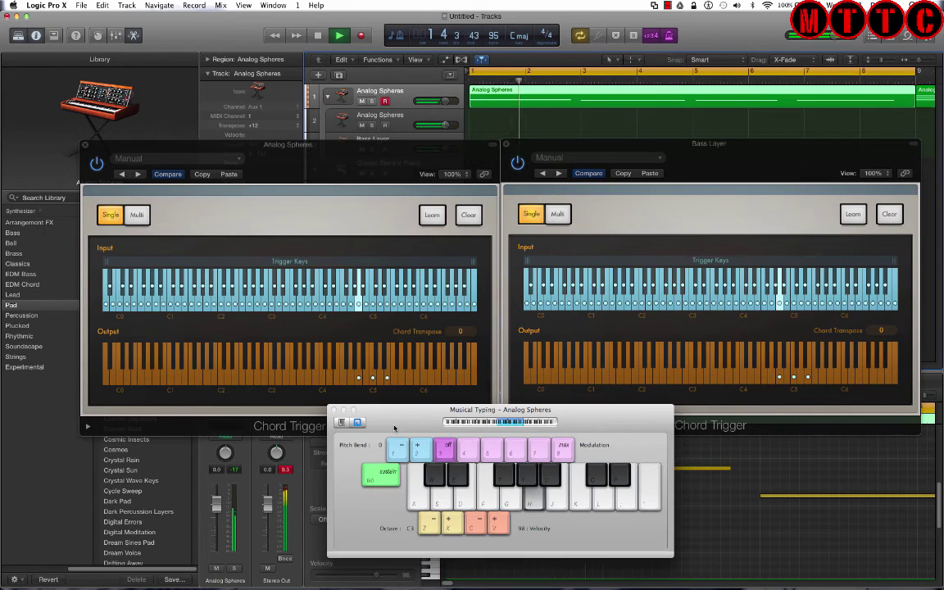
{"action": "left_click_drag", "start_coordinate": [399, 425], "coordinate": [158, 87]}
{"action": "left_click_drag", "start_coordinate": [61, 18], "coordinate": [118, 31]}
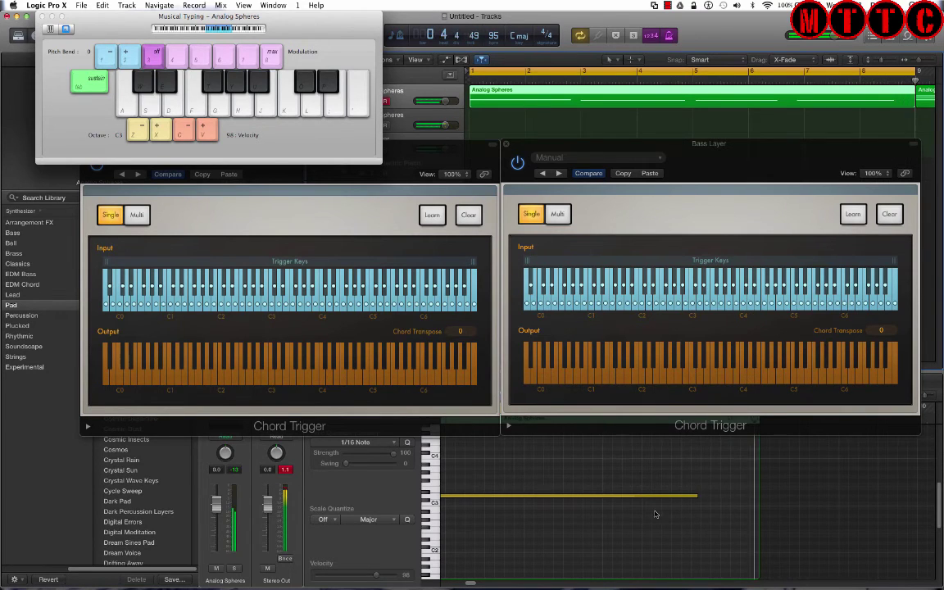
{"action": "key", "text": "h"}
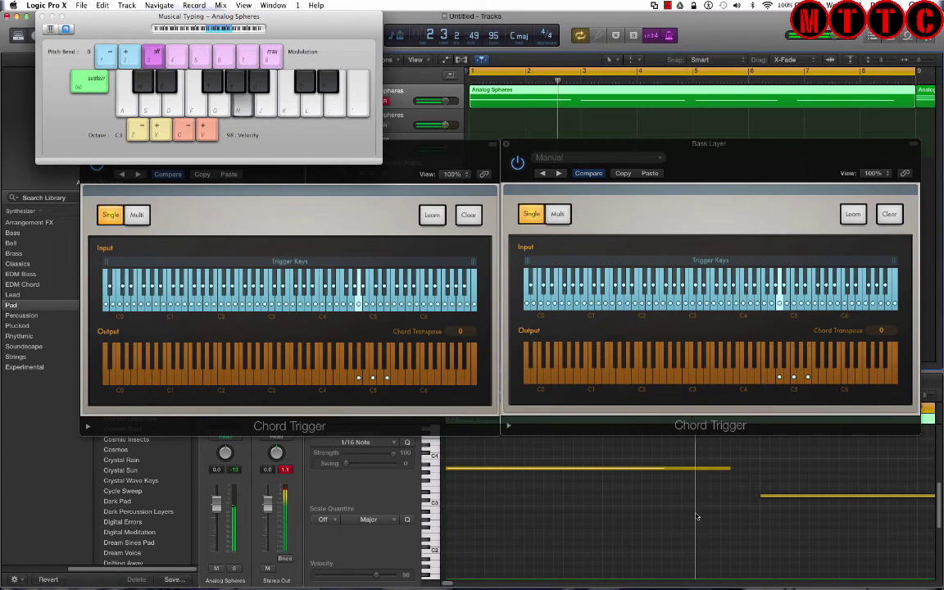
{"action": "key", "text": "s"}
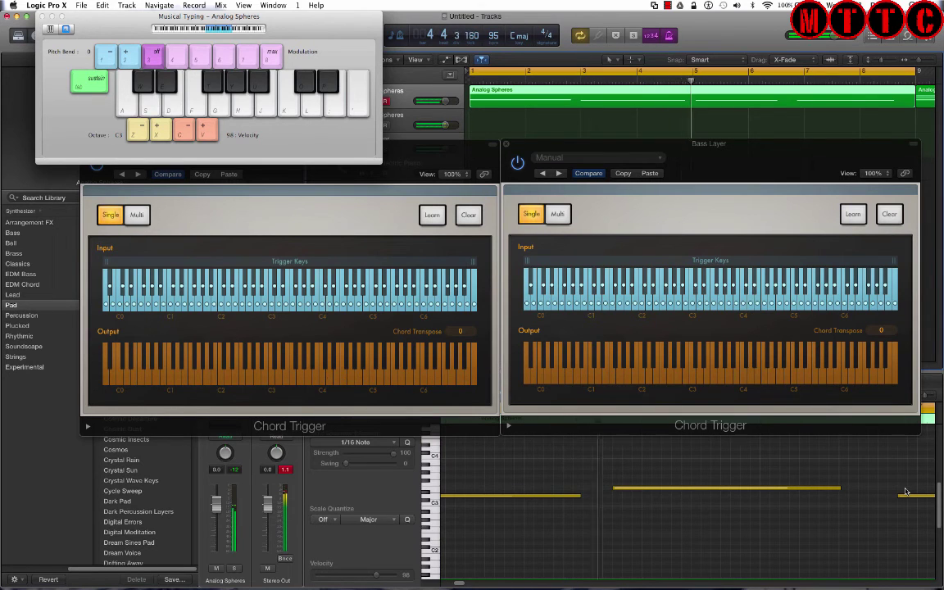
{"action": "key", "text": "d"}
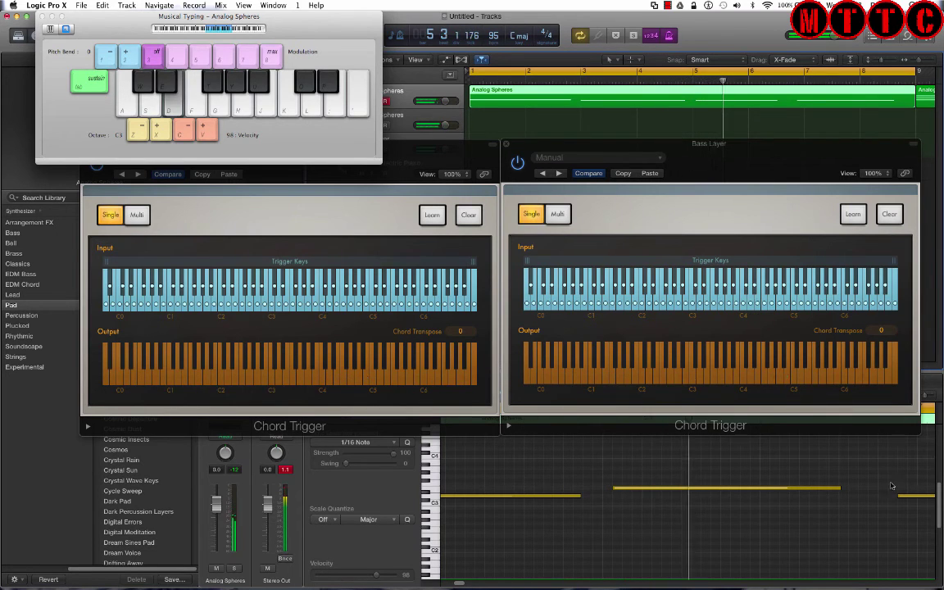